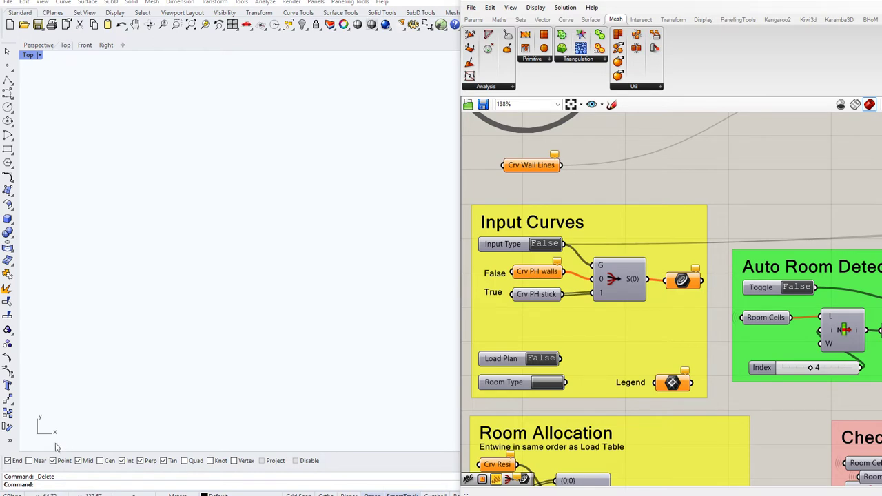
Draw three adjoining rectangles: a small room, a taller one of equal width directly below it, and a wider room spanning both heights beside them.
{"action": "left_click", "coordinate": [8, 149]}
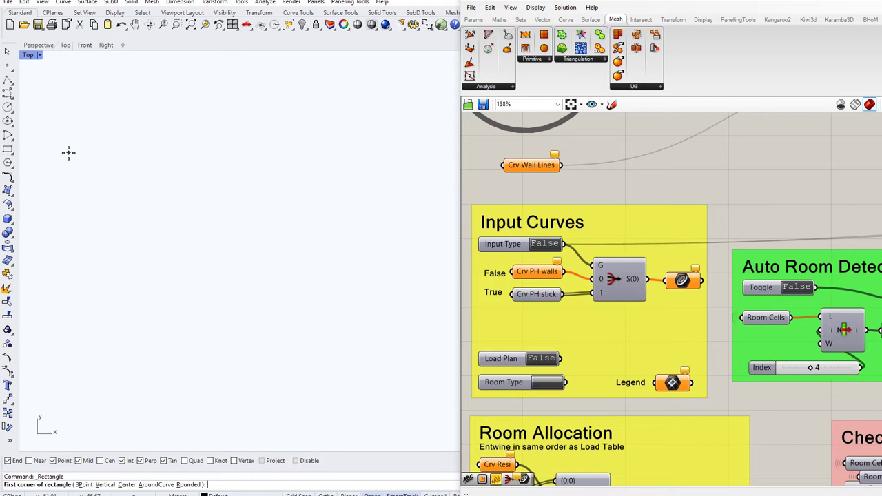
{"action": "left_click", "coordinate": [68, 153]}
{"action": "left_click", "coordinate": [116, 188]}
{"action": "key", "text": "Return"}
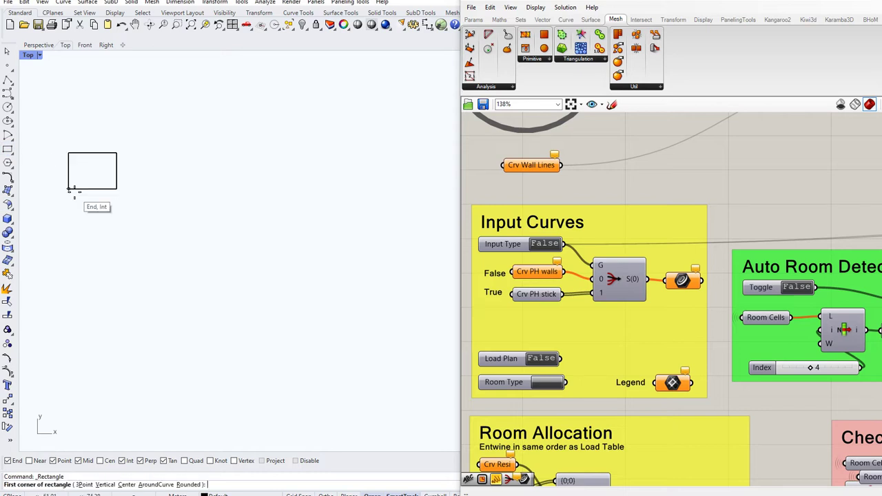
{"action": "left_click", "coordinate": [68, 188]}
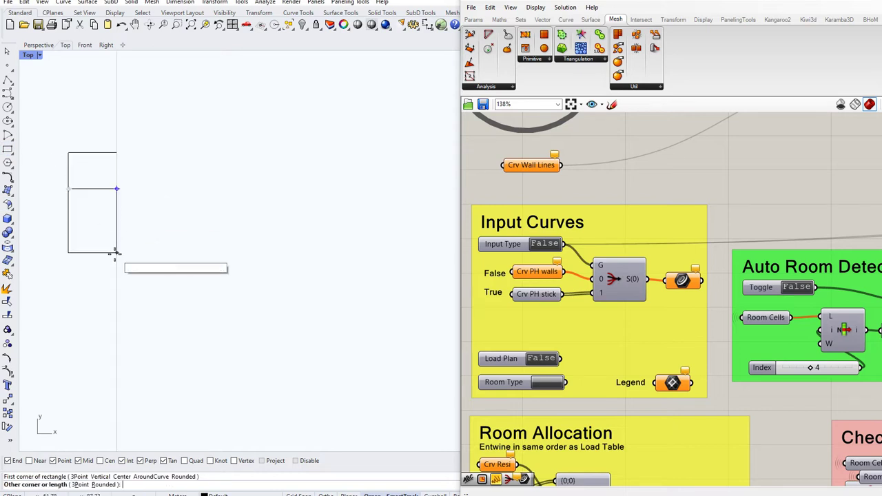
{"action": "left_click", "coordinate": [116, 253]}
{"action": "key", "text": "Return"}
{"action": "left_click", "coordinate": [116, 152]}
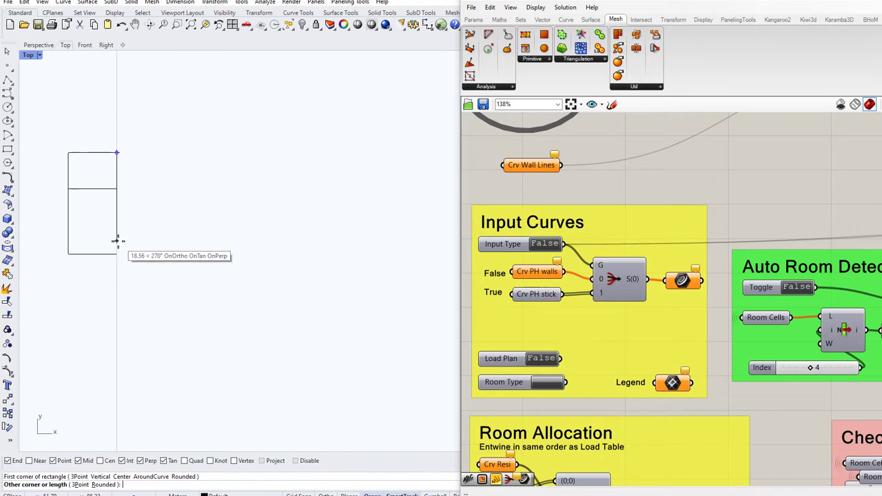
{"action": "left_click", "coordinate": [201, 254]}
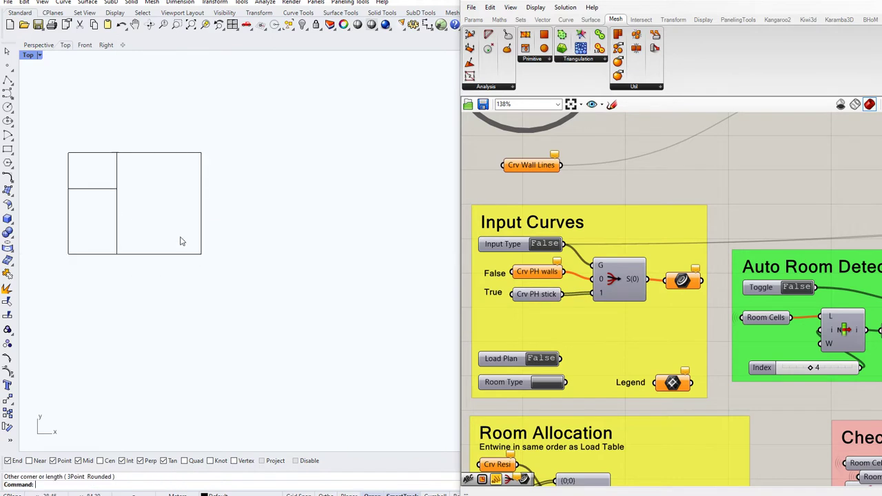
Extend the plan eastward with a tall rectangle and two stacked rectangles beside it, split at the tall rectangle's midpoint.
{"action": "key", "text": "Return"}
{"action": "left_click", "coordinate": [202, 152]}
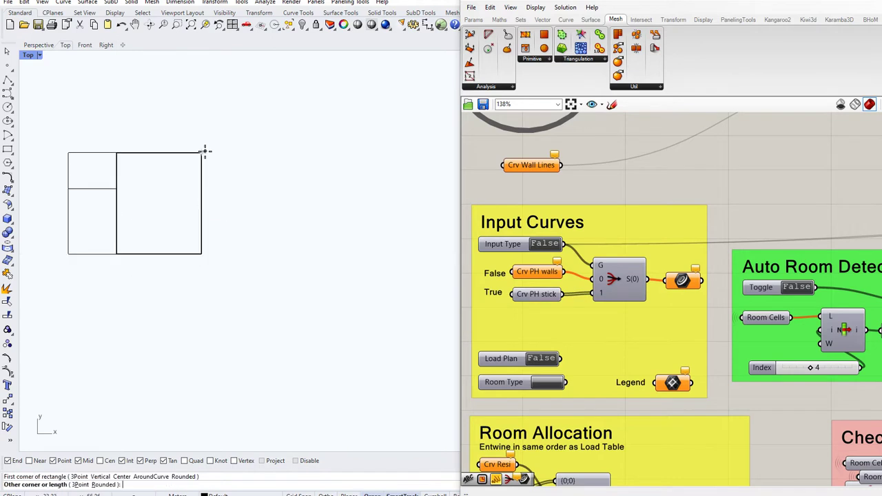
{"action": "left_click", "coordinate": [328, 335]}
{"action": "key", "text": "Return"}
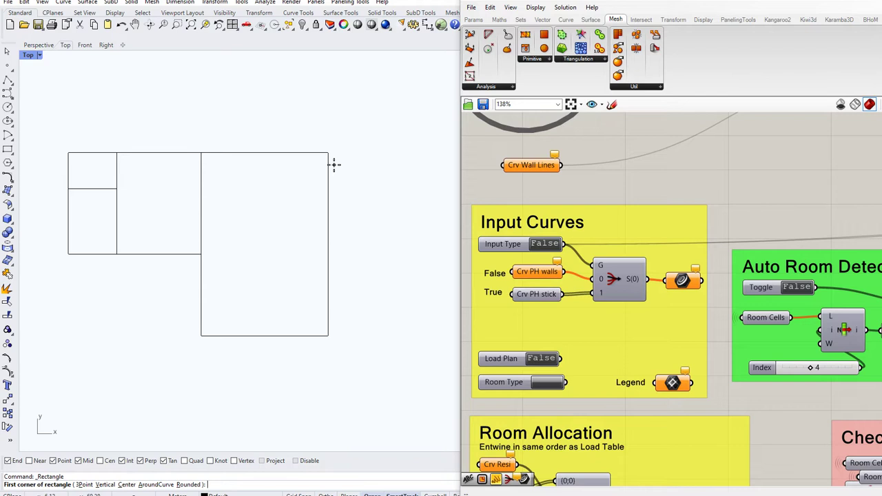
{"action": "left_click", "coordinate": [328, 152]}
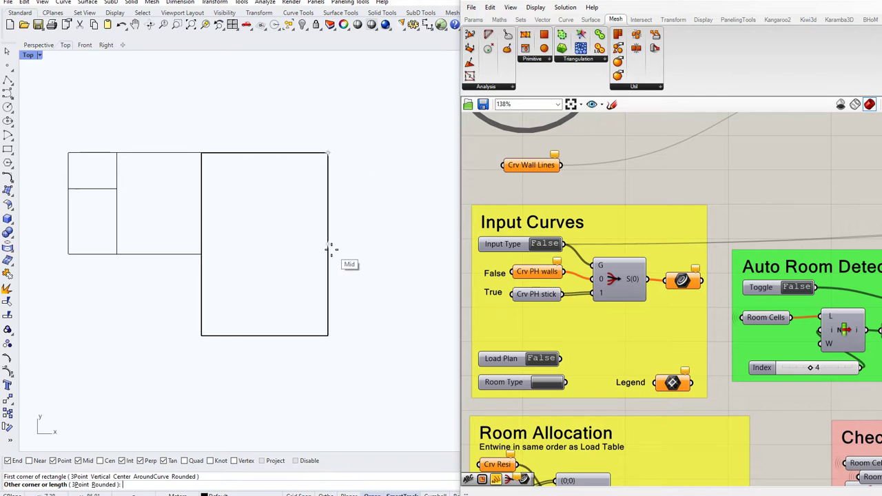
{"action": "left_click", "coordinate": [424, 243]}
{"action": "key", "text": "Return"}
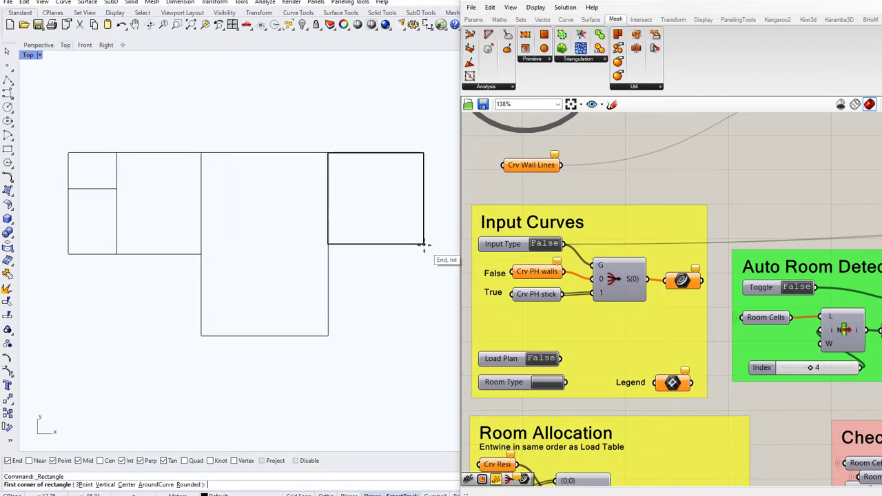
{"action": "left_click", "coordinate": [424, 244]}
{"action": "left_click", "coordinate": [328, 335]}
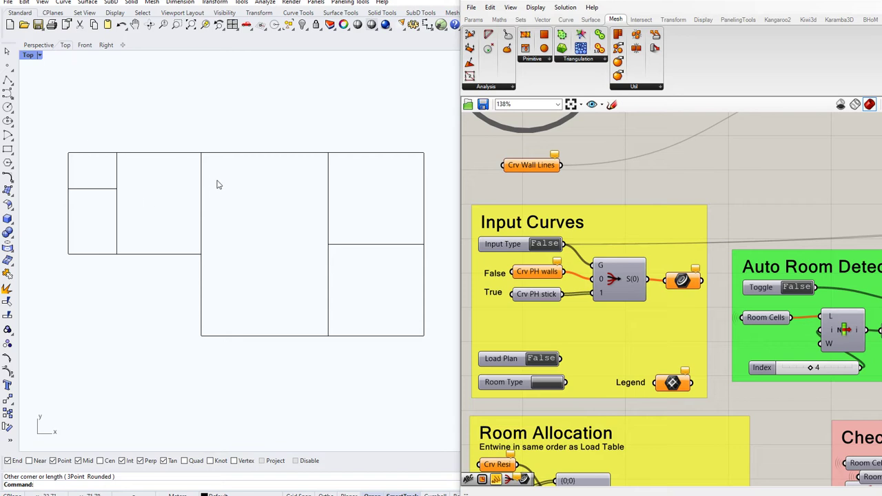
Assign all six room rectangles to the Crv Wall Lines parameter as multiple curves.
{"action": "left_click_drag", "start_coordinate": [59, 133], "coordinate": [441, 370]}
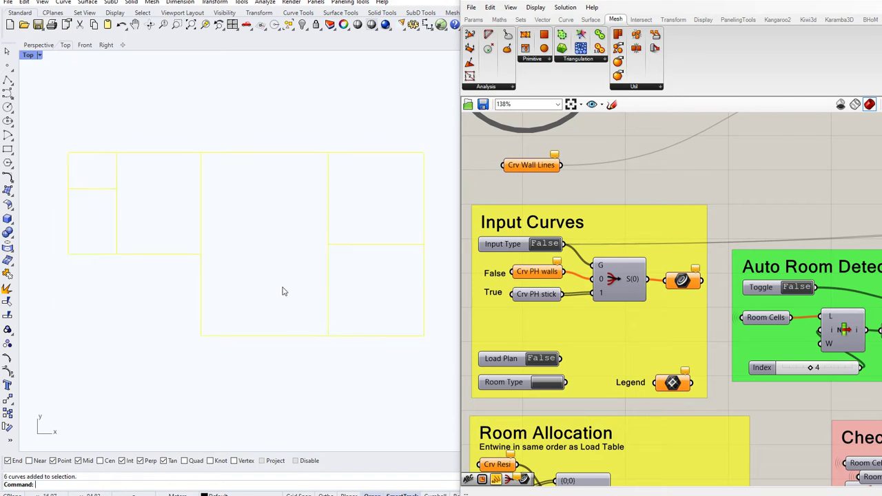
{"action": "right_click", "coordinate": [545, 166]}
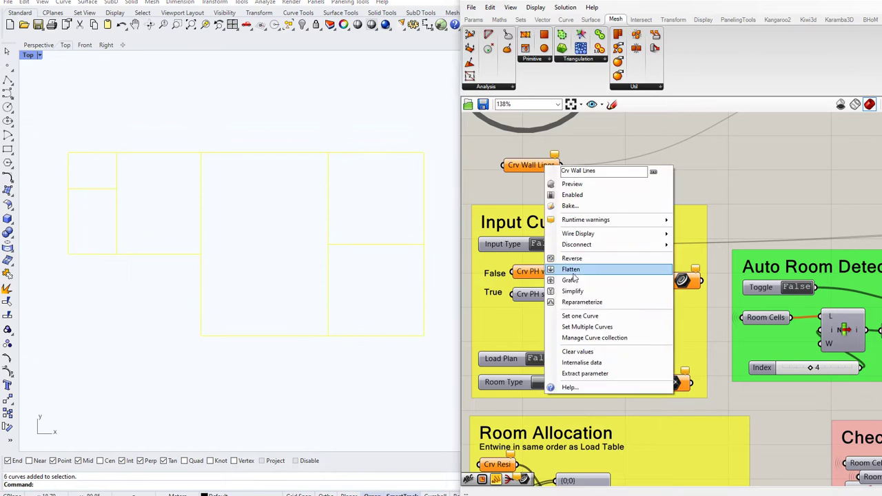
{"action": "left_click", "coordinate": [587, 327]}
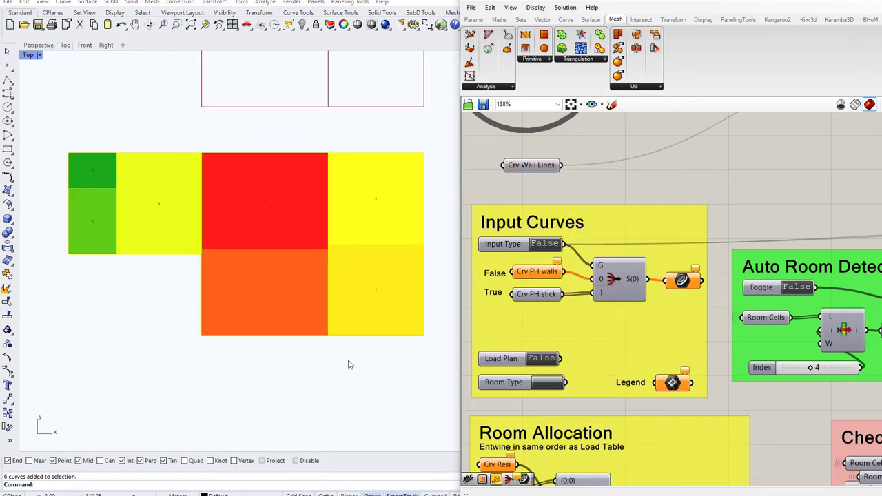
{"action": "right_click_drag", "start_coordinate": [321, 269], "coordinate": [315, 365]}
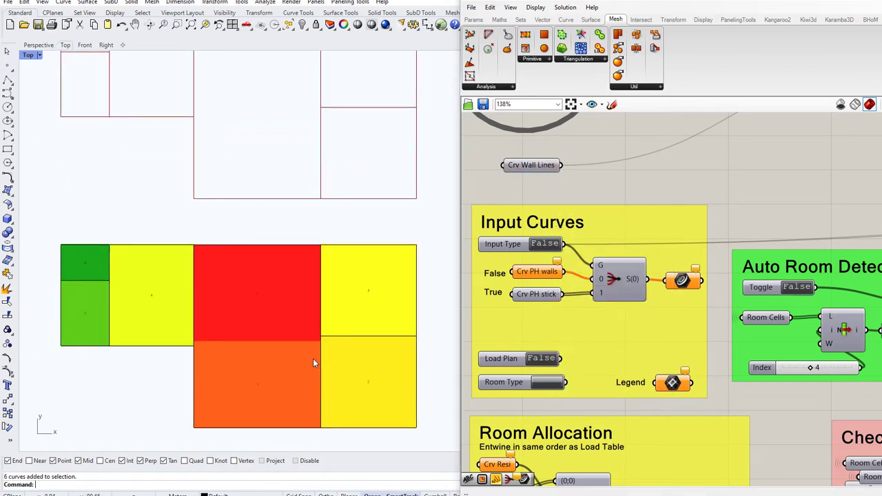
{"action": "scroll", "coordinate": [310, 350], "scroll_direction": "down", "scroll_amount": 2}
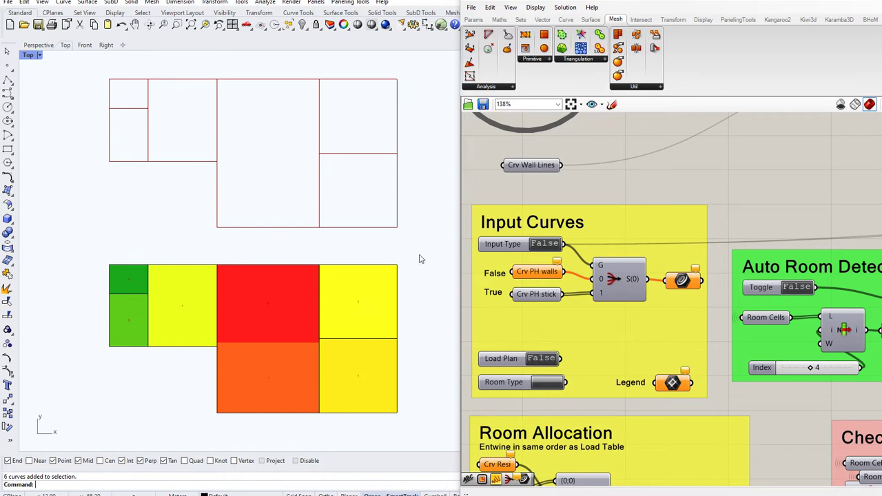
Clear the Crv Wall Lines values and draw two small rectangles crossing the inner walls of the two easternmost rooms.
{"action": "right_click", "coordinate": [530, 166]}
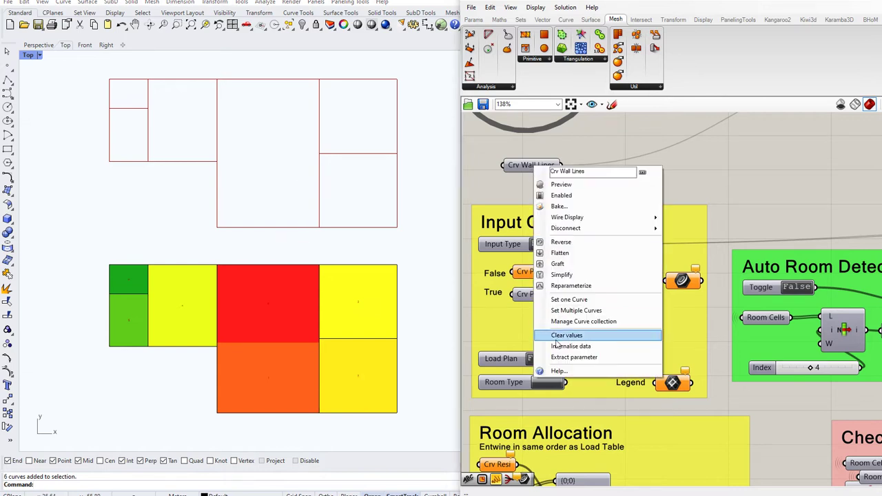
{"action": "left_click", "coordinate": [556, 337]}
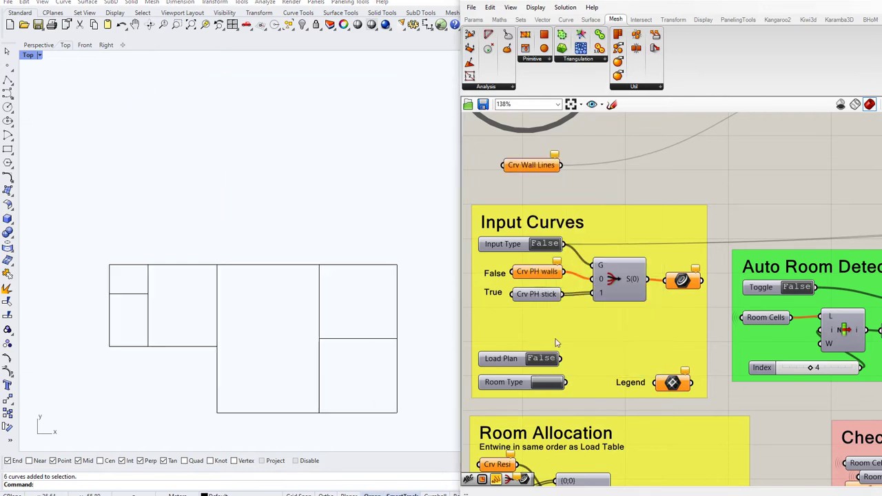
{"action": "left_click", "coordinate": [8, 150]}
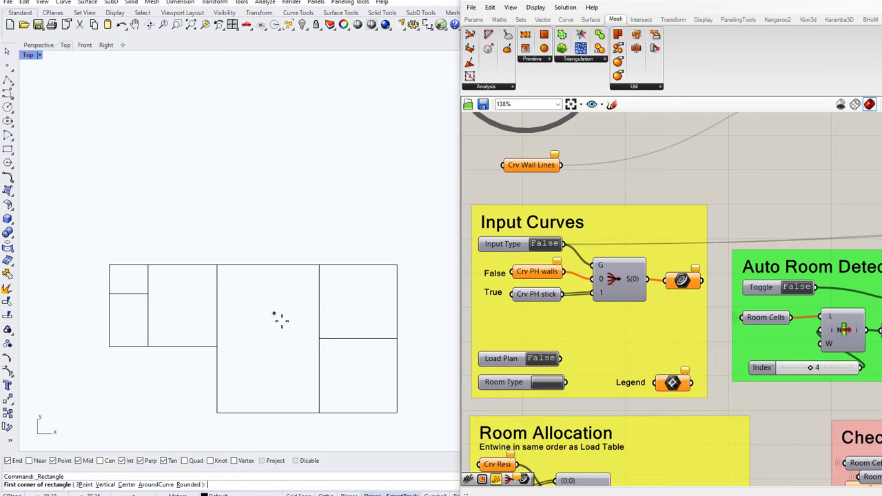
{"action": "left_click", "coordinate": [315, 295]}
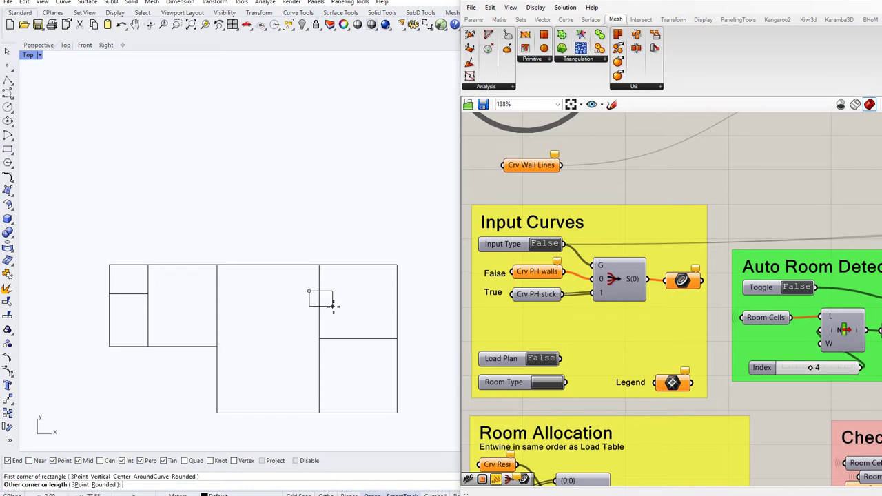
{"action": "left_click", "coordinate": [344, 308]}
{"action": "right_click", "coordinate": [340, 326]}
{"action": "left_click", "coordinate": [340, 326]}
{"action": "left_click", "coordinate": [366, 357]}
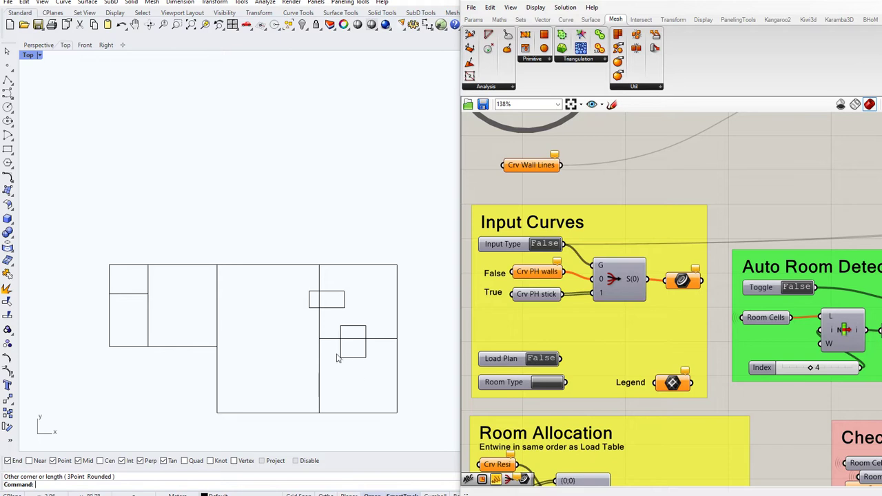
Trim the wall segments inside the two small rectangles, using those rectangles as cutting objects, to create door openings.
{"action": "type", "text": "Trim"}
{"action": "key", "text": "Return"}
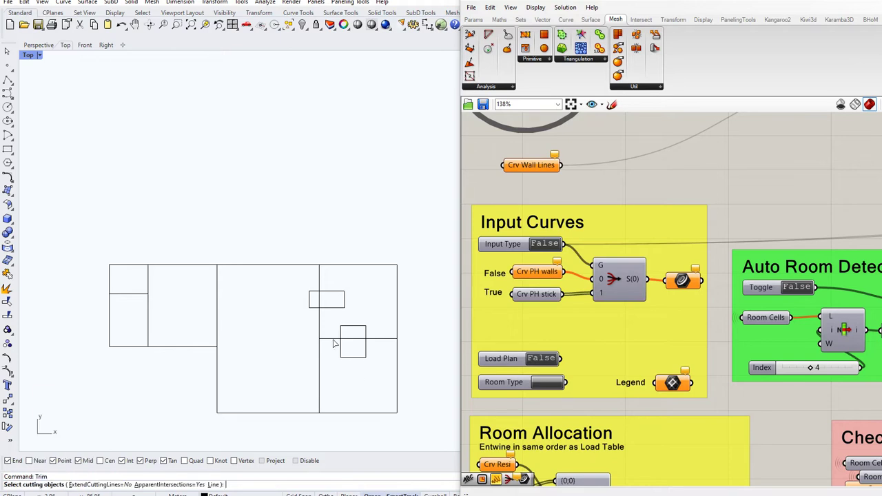
{"action": "left_click_drag", "start_coordinate": [290, 283], "coordinate": [390, 363]}
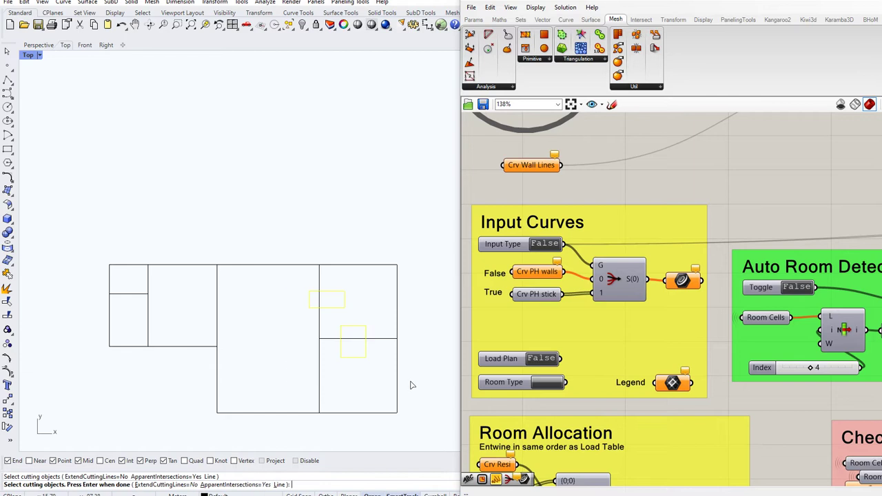
{"action": "key", "text": "Return"}
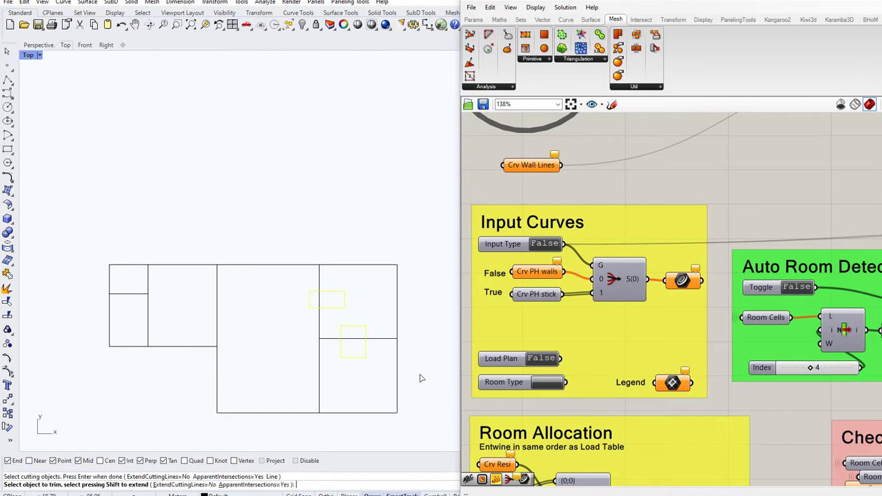
{"action": "left_click", "coordinate": [320, 303]}
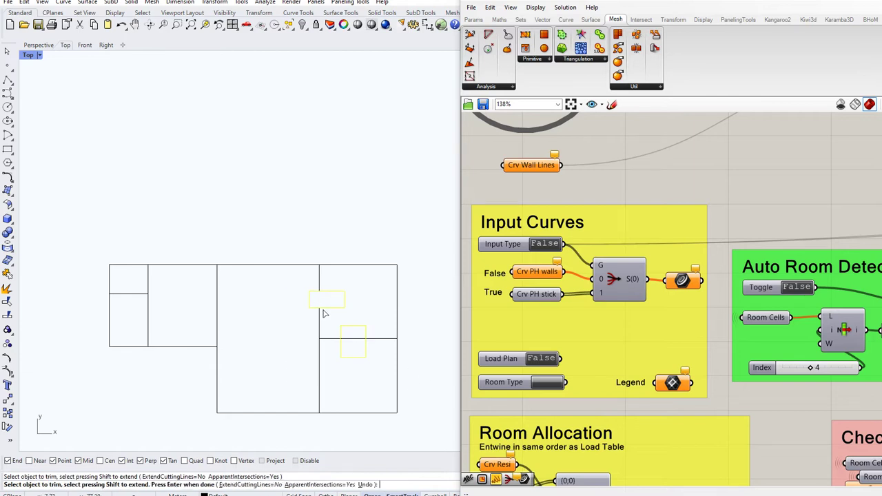
{"action": "left_click", "coordinate": [352, 337]}
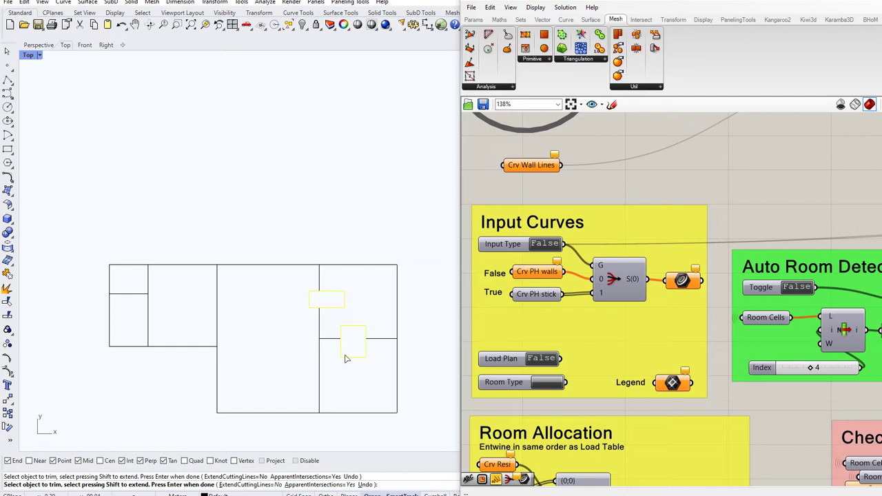
{"action": "key", "text": "Return"}
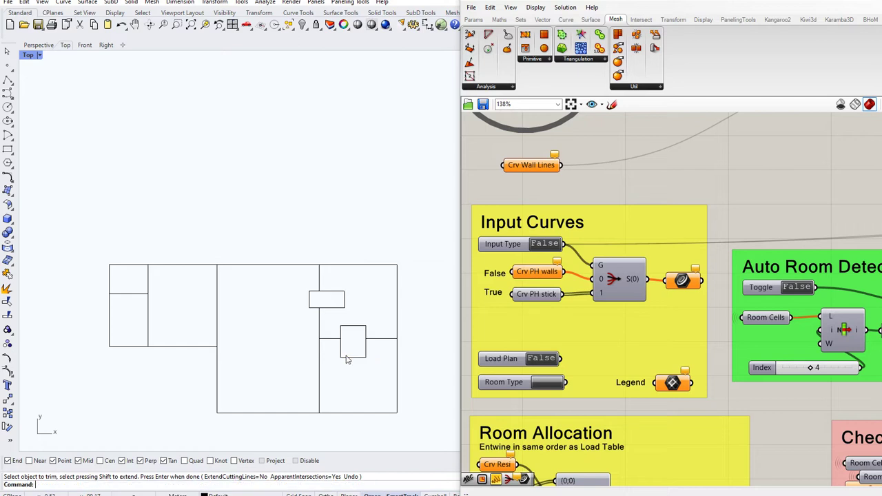
Delete the two small cutting rectangles from the plan.
{"action": "left_click", "coordinate": [348, 358]}
{"action": "key", "text": "Delete"}
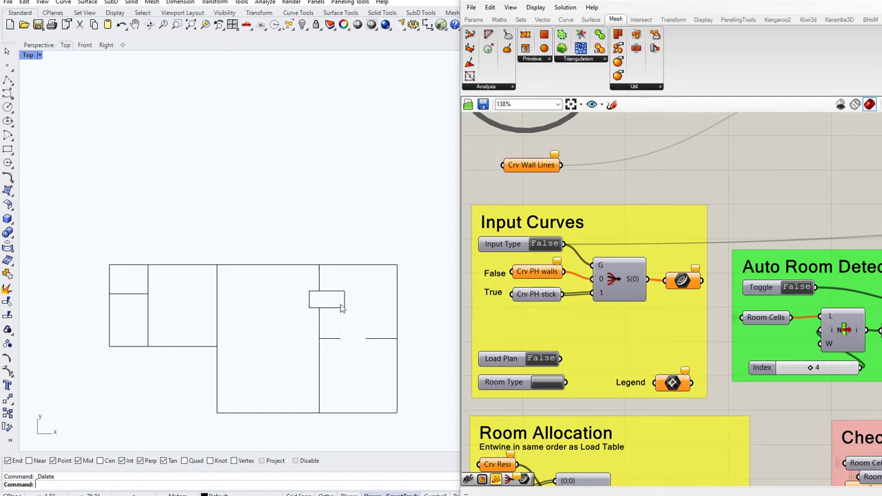
{"action": "left_click", "coordinate": [341, 307]}
{"action": "key", "text": "Delete"}
Assign all the wall curves of the plan with openings to Crv Wall Lines as multiple curves.
{"action": "left_click_drag", "start_coordinate": [99, 249], "coordinate": [425, 434]}
{"action": "right_click", "coordinate": [534, 167]}
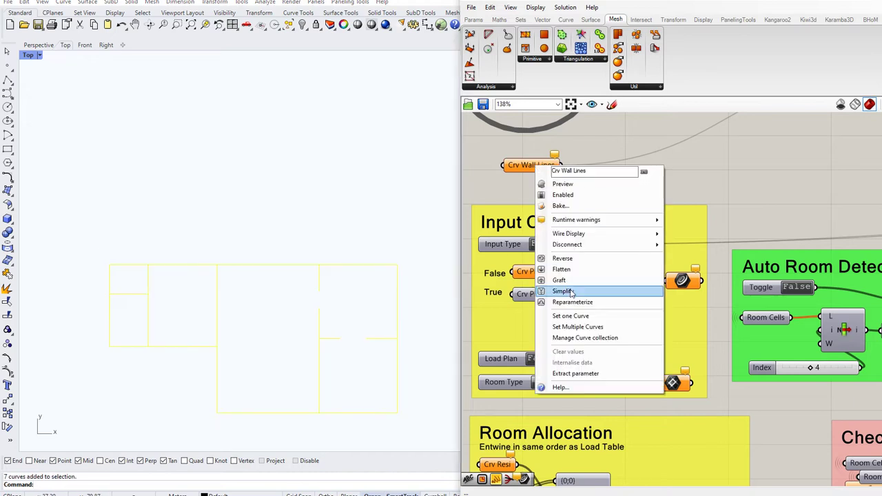
{"action": "left_click", "coordinate": [572, 326]}
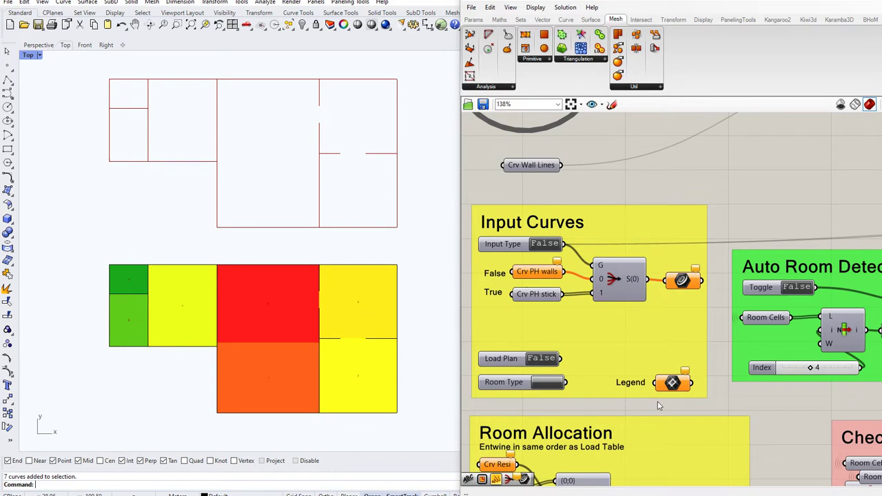
Set the Auto Room Detection index to 6 while its toggle is True, and switch the toggle back to False.
{"action": "double_click", "coordinate": [795, 288]}
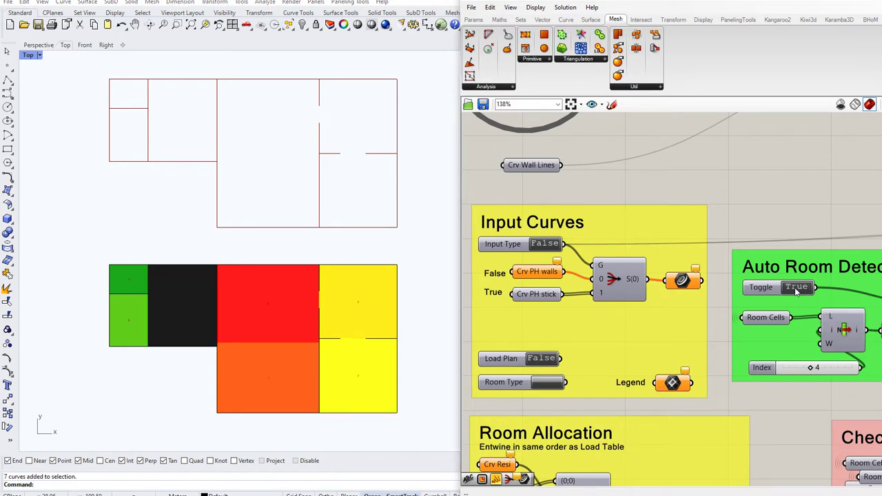
{"action": "left_click_drag", "start_coordinate": [808, 369], "coordinate": [829, 365]}
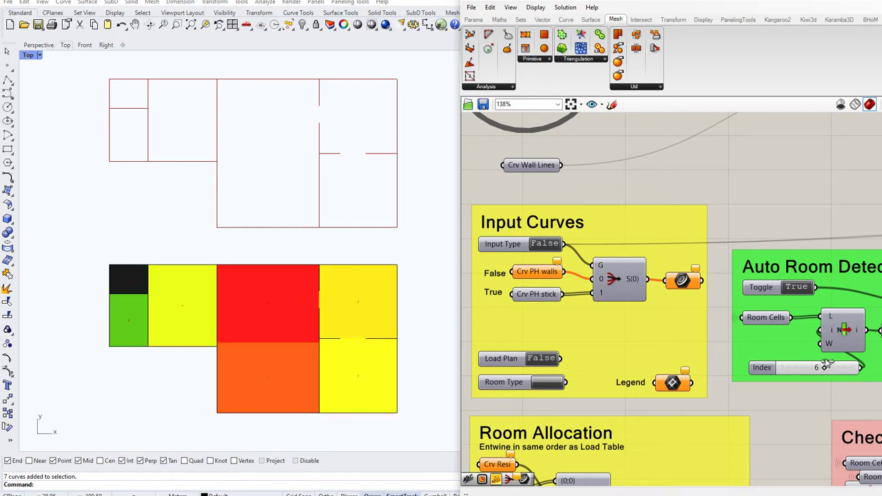
{"action": "double_click", "coordinate": [799, 290]}
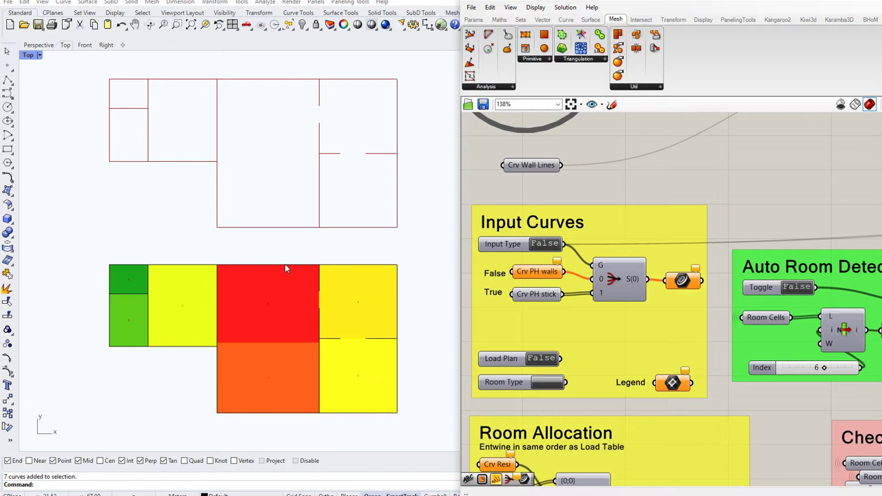
Clear the values stored in Crv Wall Lines and locate the purple double-line floor plan.
{"action": "right_click", "coordinate": [536, 165]}
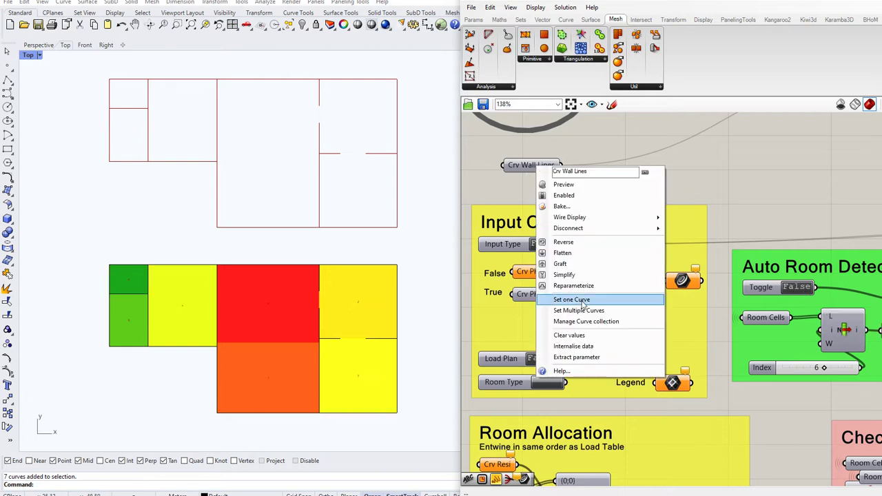
{"action": "left_click", "coordinate": [577, 336]}
{"action": "scroll", "coordinate": [270, 297], "scroll_direction": "down", "scroll_amount": 4}
{"action": "scroll", "coordinate": [274, 119], "scroll_direction": "up", "scroll_amount": 8}
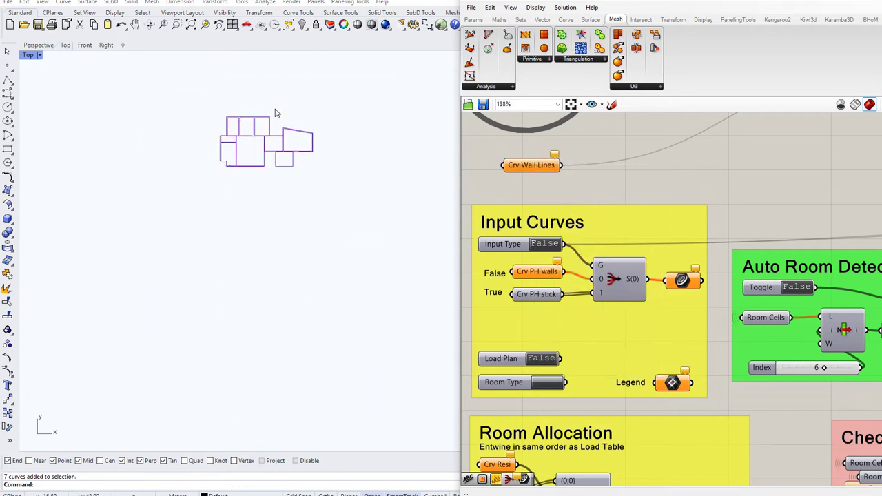
{"action": "right_click_drag", "start_coordinate": [274, 119], "coordinate": [257, 227]}
{"action": "scroll", "coordinate": [250, 232], "scroll_direction": "up", "scroll_amount": 3}
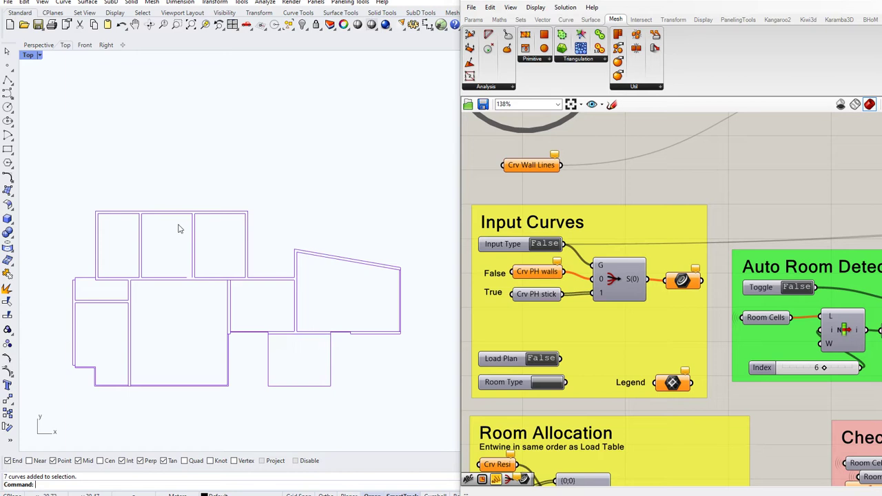
Assign all the wall curves of the purple double-line floor plan to Crv PH walls as multiple curves.
{"action": "right_click_drag", "start_coordinate": [255, 279], "coordinate": [281, 287]}
{"action": "scroll", "coordinate": [288, 271], "scroll_direction": "down", "scroll_amount": 2}
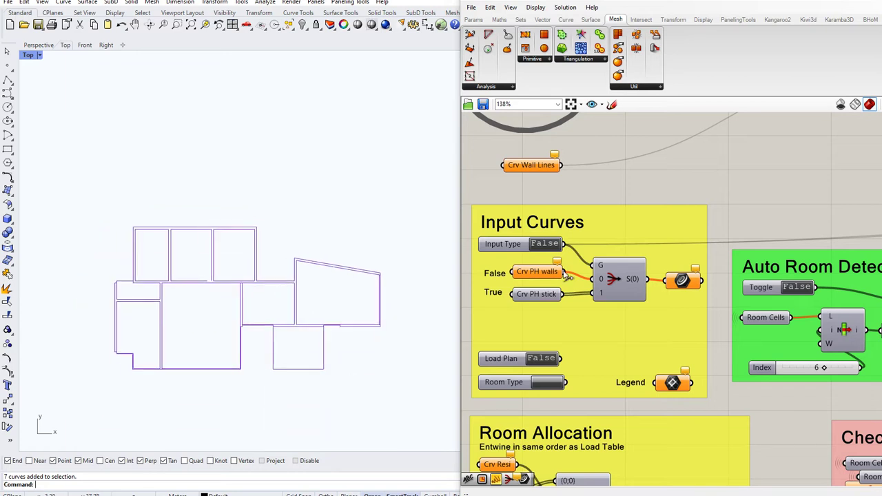
{"action": "left_click_drag", "start_coordinate": [89, 202], "coordinate": [421, 411]}
{"action": "left_click", "coordinate": [320, 406]}
{"action": "scroll", "coordinate": [192, 360], "scroll_direction": "up", "scroll_amount": 4}
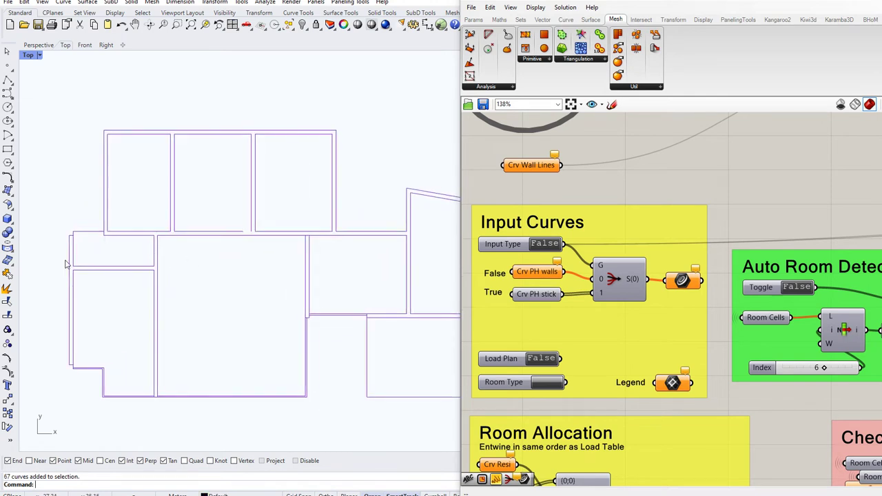
{"action": "scroll", "coordinate": [122, 302], "scroll_direction": "down", "scroll_amount": 2}
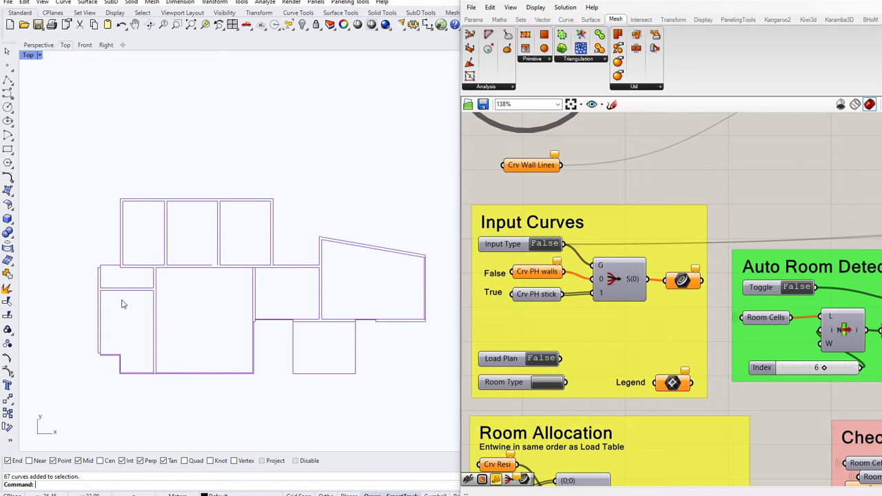
{"action": "scroll", "coordinate": [195, 282], "scroll_direction": "down", "scroll_amount": 1}
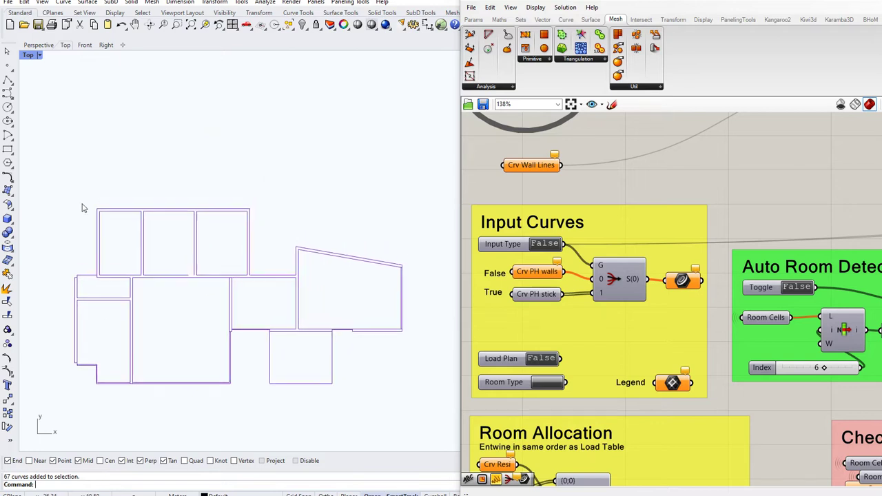
{"action": "left_click_drag", "start_coordinate": [66, 194], "coordinate": [416, 422]}
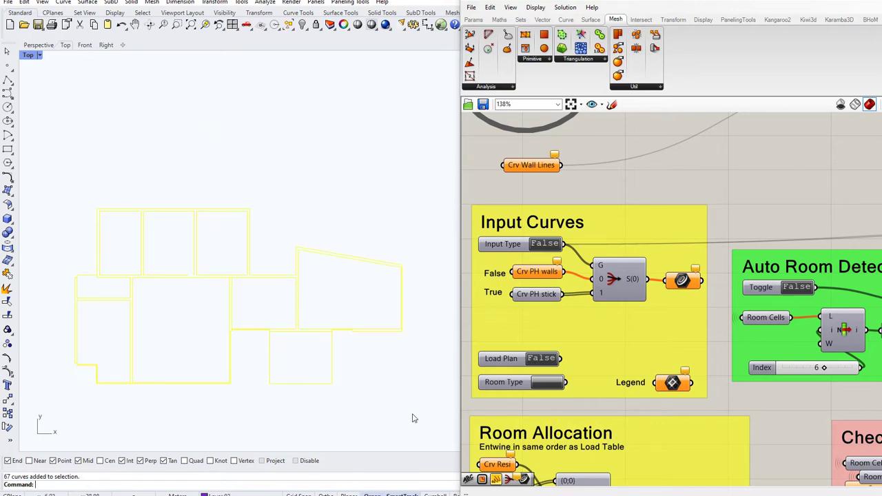
{"action": "right_click", "coordinate": [551, 270]}
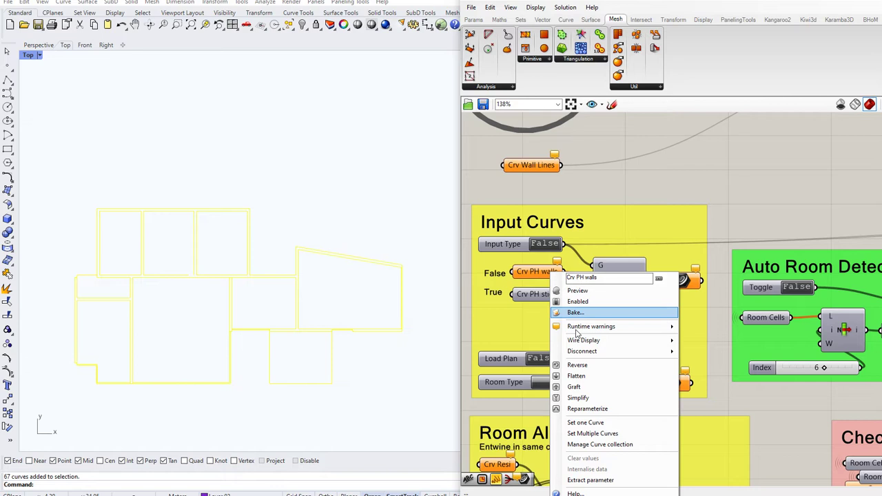
{"action": "left_click", "coordinate": [589, 433]}
Deselect the plan curves and connect the curve output of the Input Curves group to Crv Archi.
{"action": "scroll", "coordinate": [311, 352], "scroll_direction": "down", "scroll_amount": 1}
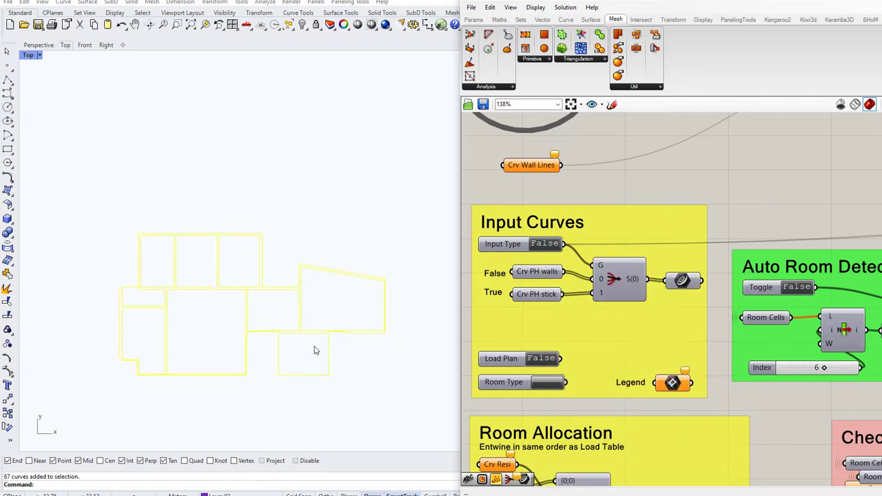
{"action": "scroll", "coordinate": [333, 270], "scroll_direction": "down", "scroll_amount": 1}
{"action": "right_click_drag", "start_coordinate": [332, 269], "coordinate": [322, 292]}
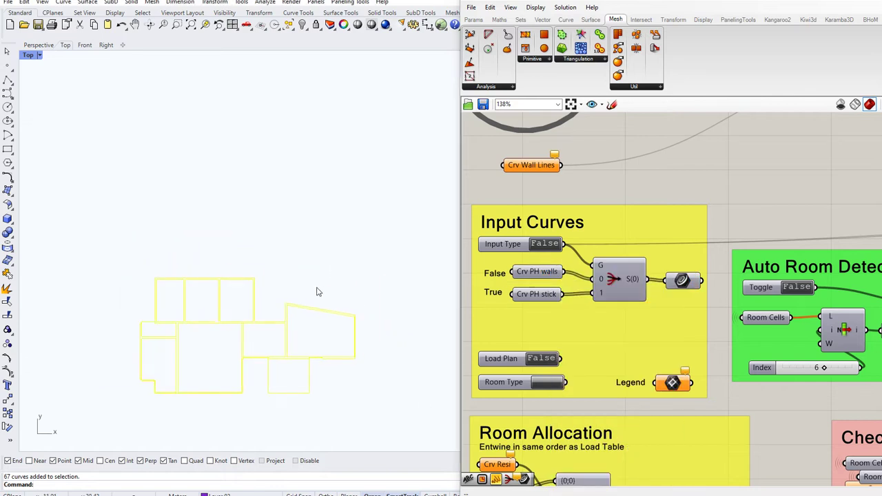
{"action": "right_click", "coordinate": [359, 272]}
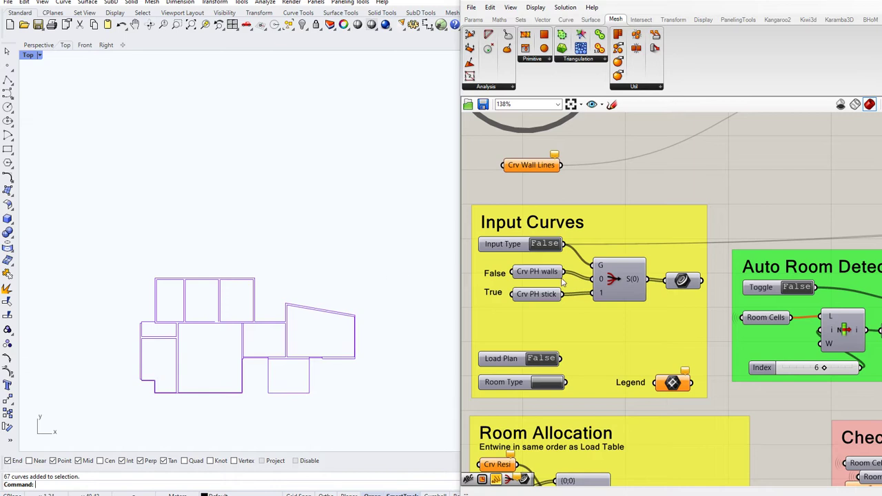
{"action": "left_click_drag", "start_coordinate": [702, 282], "coordinate": [821, 141]}
{"action": "scroll", "coordinate": [644, 323], "scroll_direction": "down", "scroll_amount": 3}
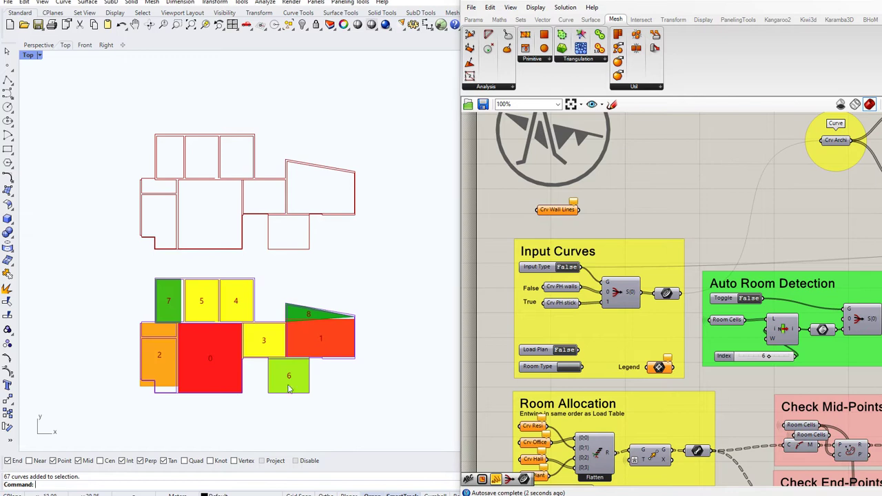
Hide the purple wall curves lying over the coloured room cells.
{"action": "left_click_drag", "start_coordinate": [117, 268], "coordinate": [369, 414]}
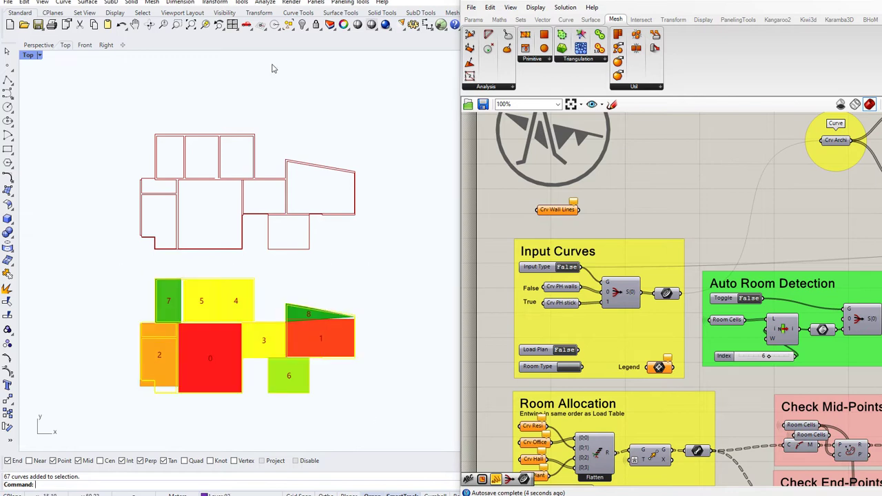
{"action": "left_click", "coordinate": [302, 25]}
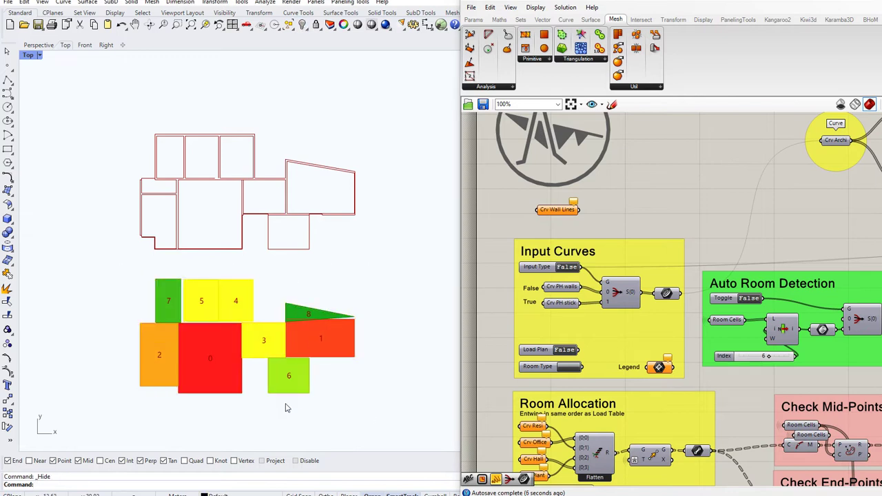
{"action": "scroll", "coordinate": [286, 407], "scroll_direction": "up", "scroll_amount": 1}
{"action": "right_click_drag", "start_coordinate": [262, 276], "coordinate": [268, 297]}
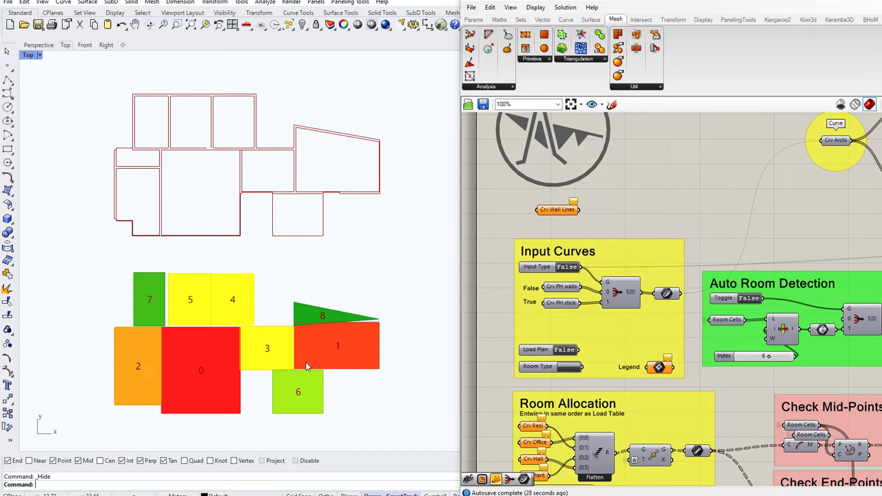
Examine the numbered room cells generated from the double-line walls and compare them with the wall plan above.
{"action": "scroll", "coordinate": [330, 345], "scroll_direction": "up", "scroll_amount": 2}
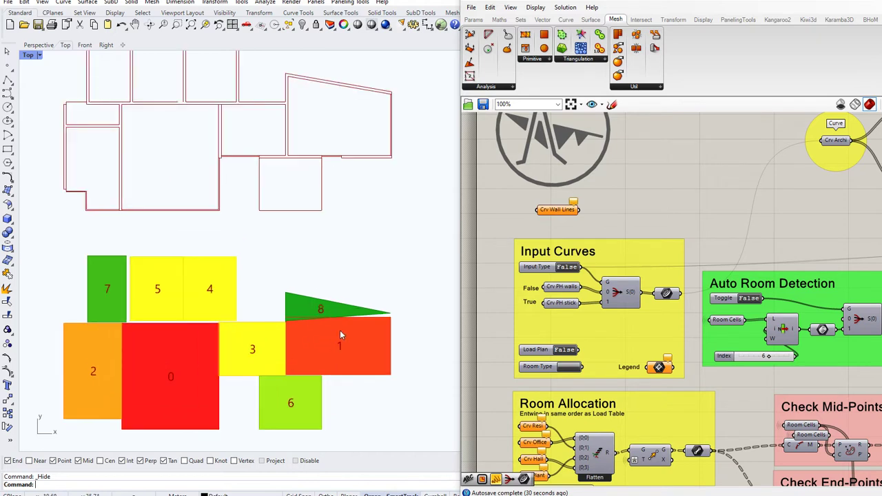
{"action": "scroll", "coordinate": [338, 331], "scroll_direction": "down", "scroll_amount": 1}
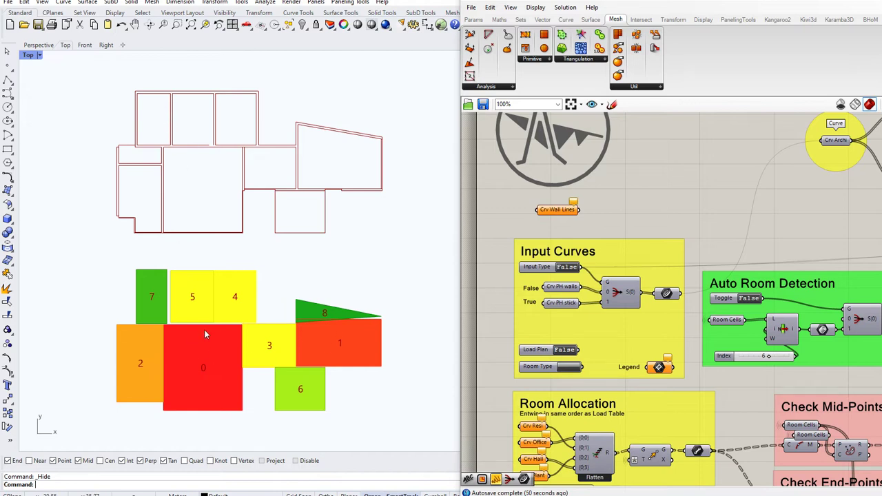
{"action": "scroll", "coordinate": [195, 327], "scroll_direction": "up", "scroll_amount": 3}
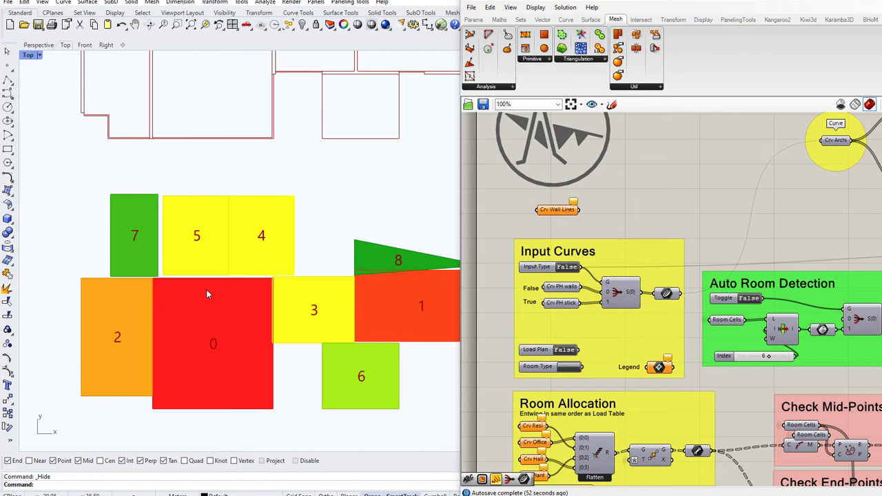
{"action": "right_click_drag", "start_coordinate": [165, 271], "coordinate": [126, 283]}
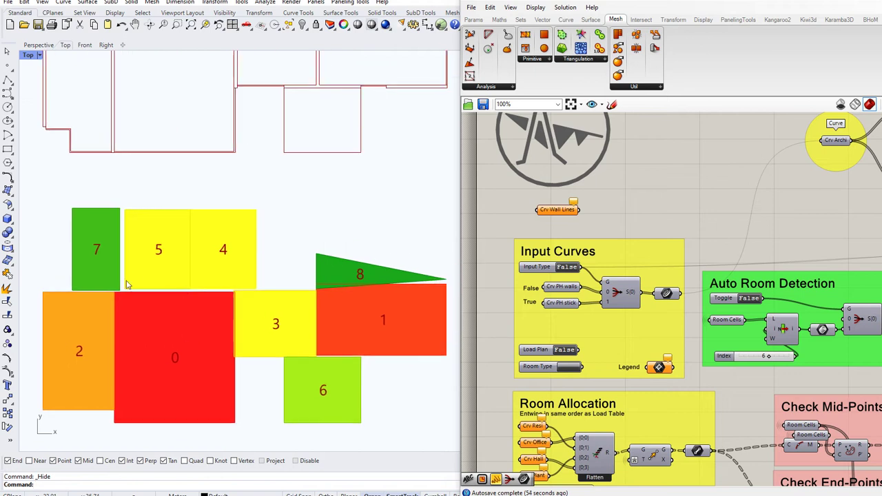
{"action": "scroll", "coordinate": [156, 307], "scroll_direction": "down", "scroll_amount": 1}
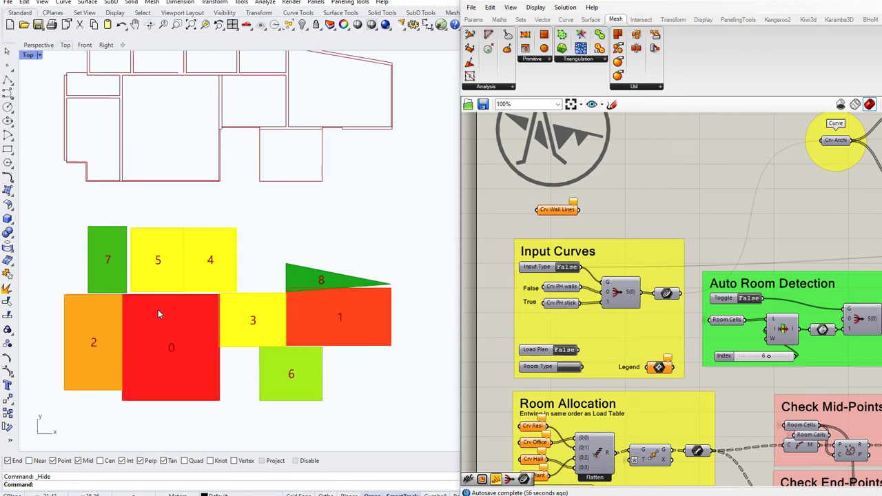
{"action": "scroll", "coordinate": [214, 312], "scroll_direction": "down", "scroll_amount": 1}
{"action": "right_click_drag", "start_coordinate": [228, 314], "coordinate": [236, 335]}
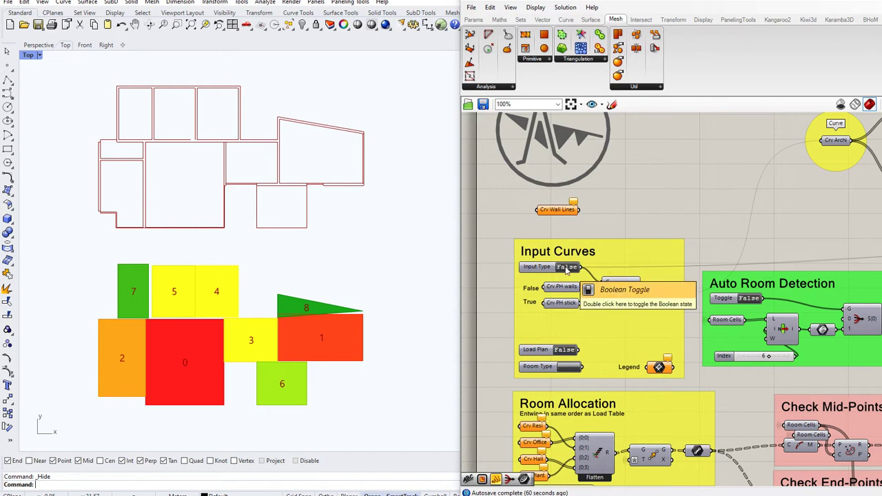
Switch Input Type to True and review the curve inputs and type order of the Room Allocation group.
{"action": "double_click", "coordinate": [567, 267]}
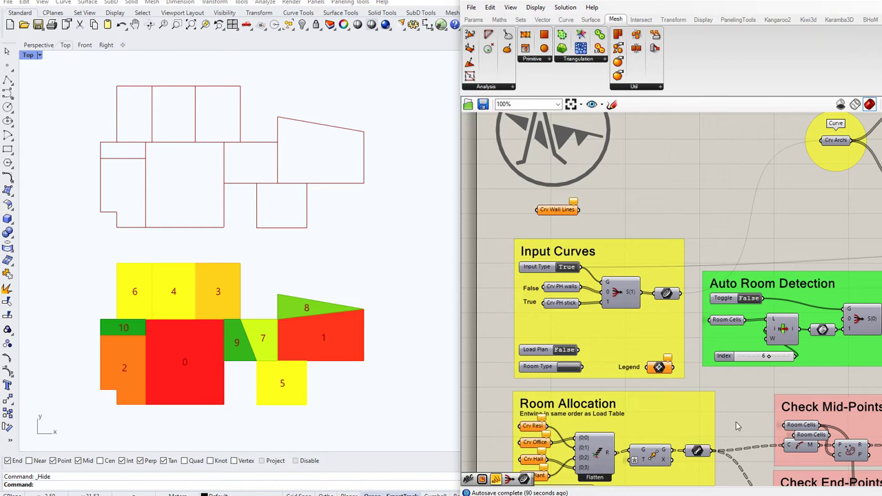
{"action": "right_click_drag", "start_coordinate": [567, 403], "coordinate": [579, 312]}
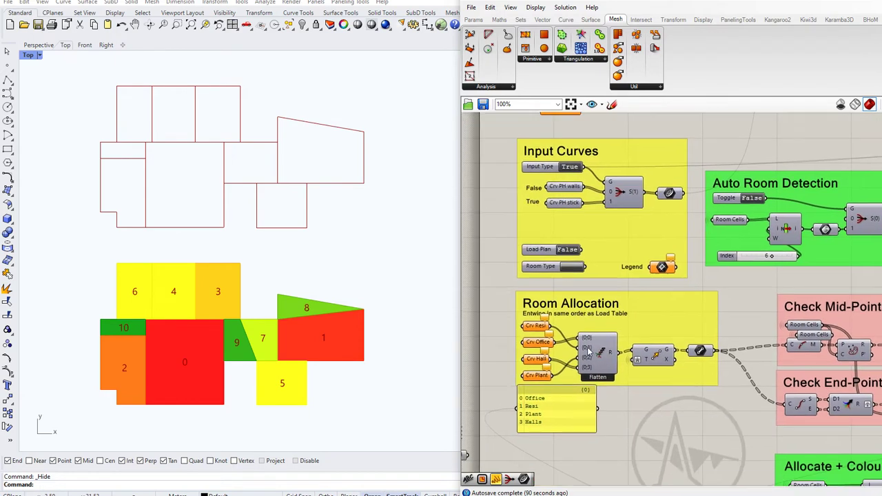
{"action": "scroll", "coordinate": [587, 356], "scroll_direction": "up", "scroll_amount": 1}
{"action": "mouse_move", "coordinate": [586, 353]}
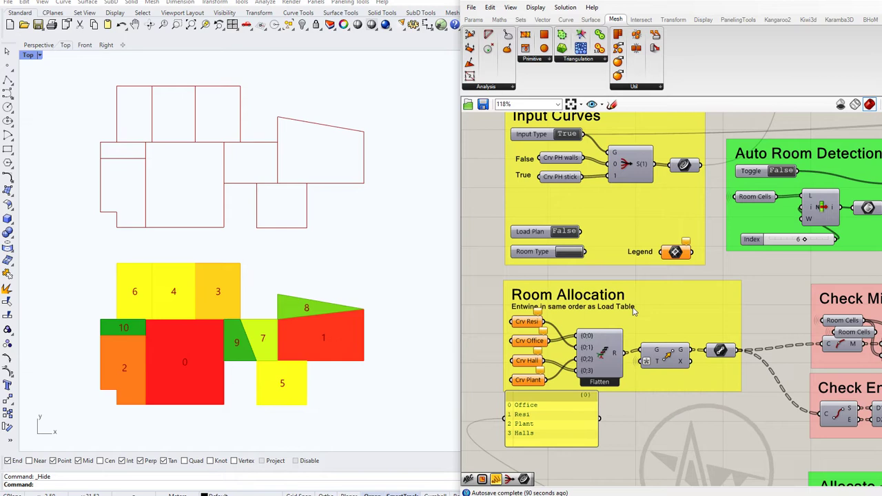
{"action": "right_click_drag", "start_coordinate": [752, 269], "coordinate": [740, 287]}
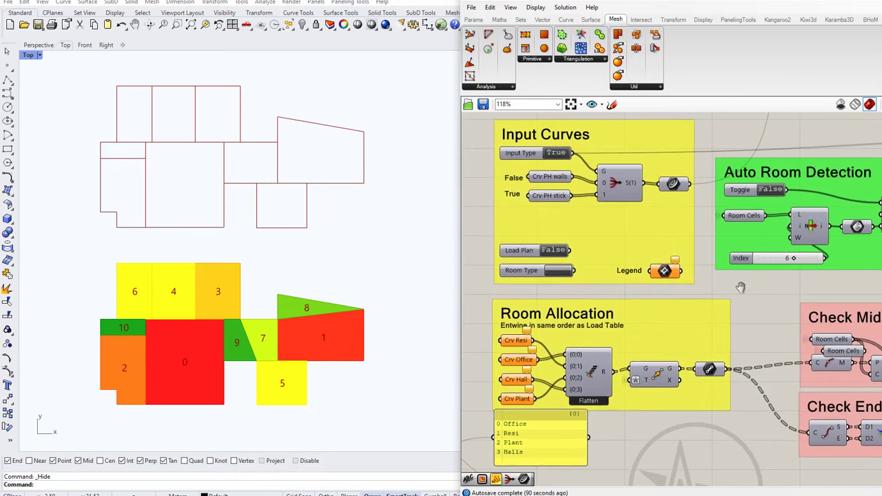
Draw one straight polyline across the three upper rooms and a vertical one through the two leftmost rooms of the plan.
{"action": "left_click", "coordinate": [7, 79]}
{"action": "left_click", "coordinate": [135, 107]}
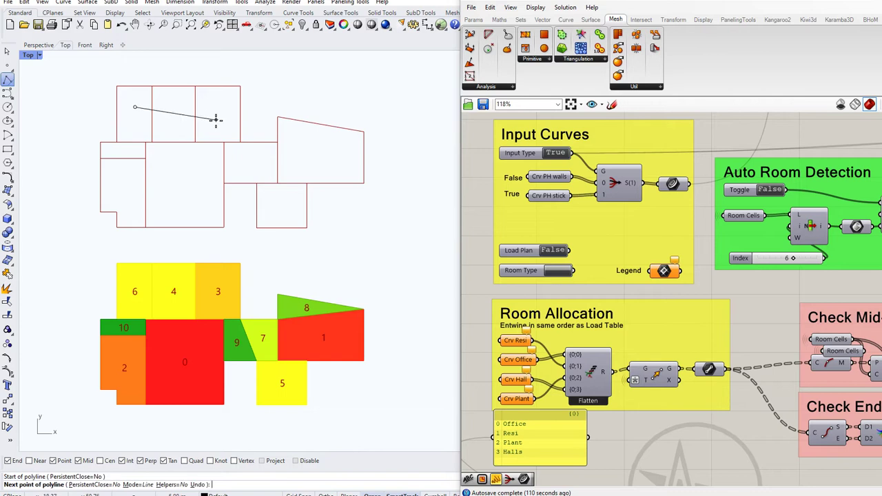
{"action": "left_click", "coordinate": [222, 118]}
{"action": "key", "text": "Return"}
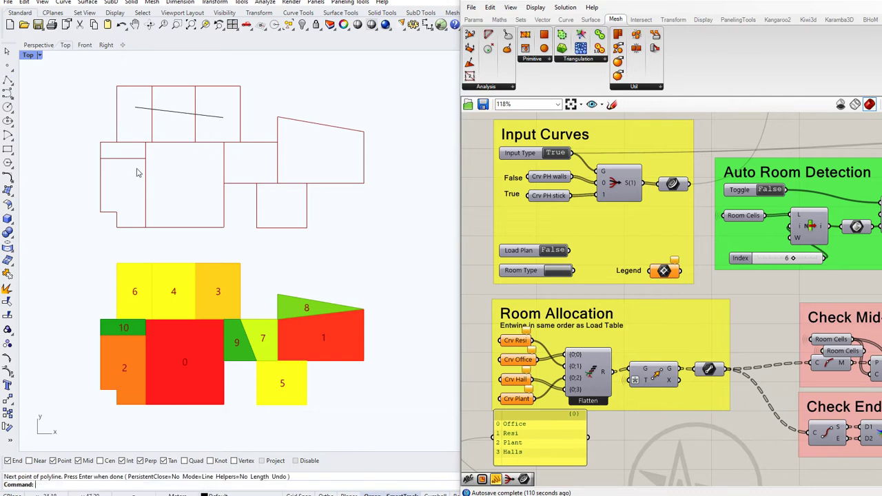
{"action": "key", "text": "Return"}
{"action": "left_click", "coordinate": [131, 150]}
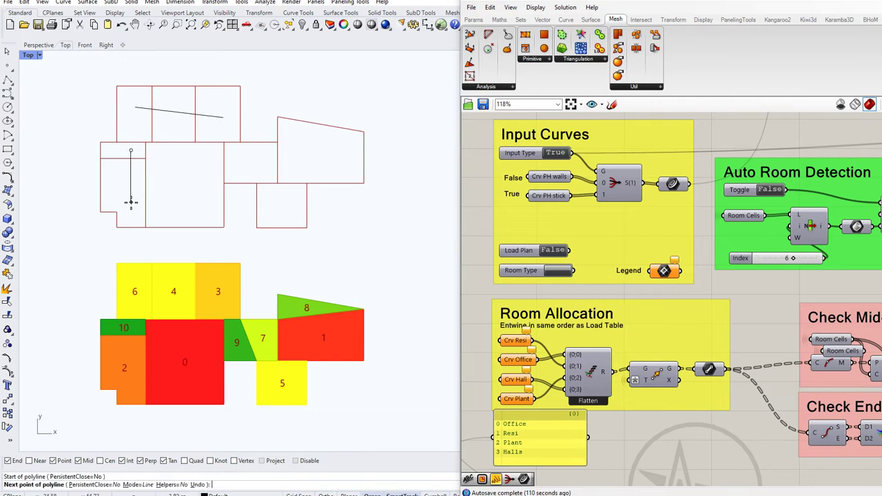
{"action": "left_click", "coordinate": [131, 202]}
{"action": "key", "text": "Return"}
Draw a diagonal single-segment polyline inside the large central room and another inside the small room to its right.
{"action": "key", "text": "Return"}
{"action": "left_click", "coordinate": [158, 163]}
{"action": "left_click", "coordinate": [205, 206]}
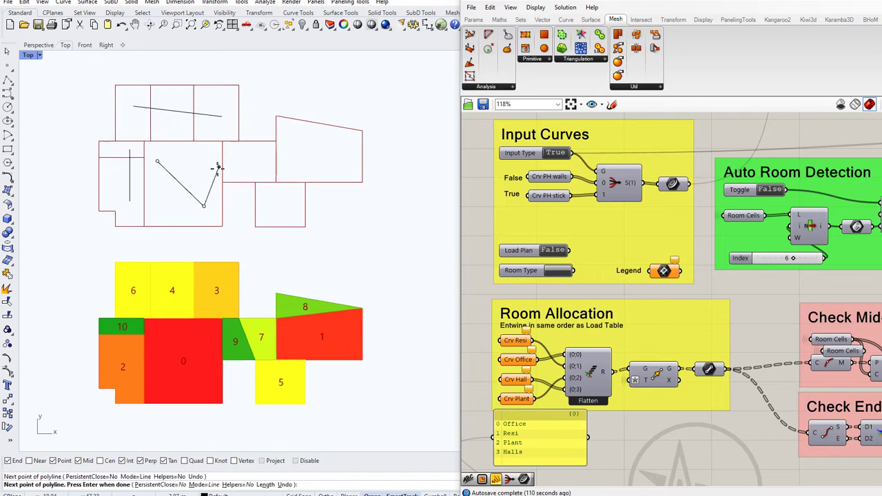
{"action": "key", "text": "Return"}
{"action": "key", "text": "Return"}
{"action": "left_click", "coordinate": [232, 152]}
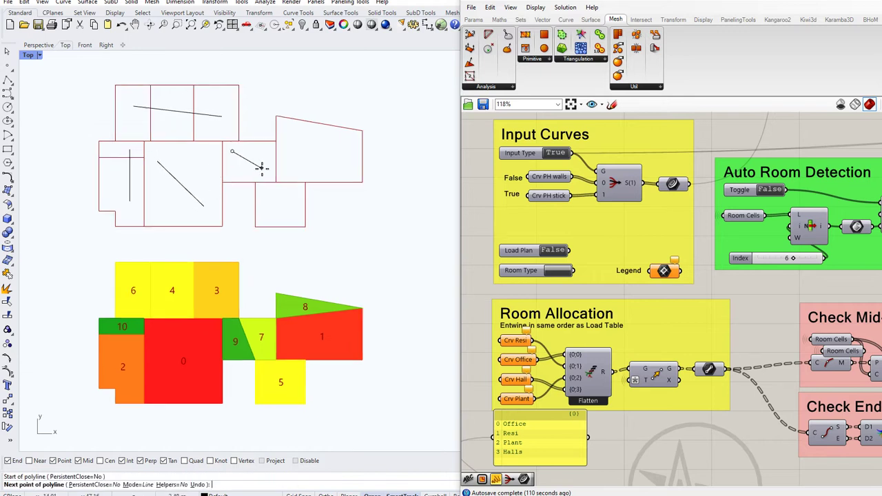
{"action": "left_click", "coordinate": [267, 174]}
{"action": "key", "text": "Return"}
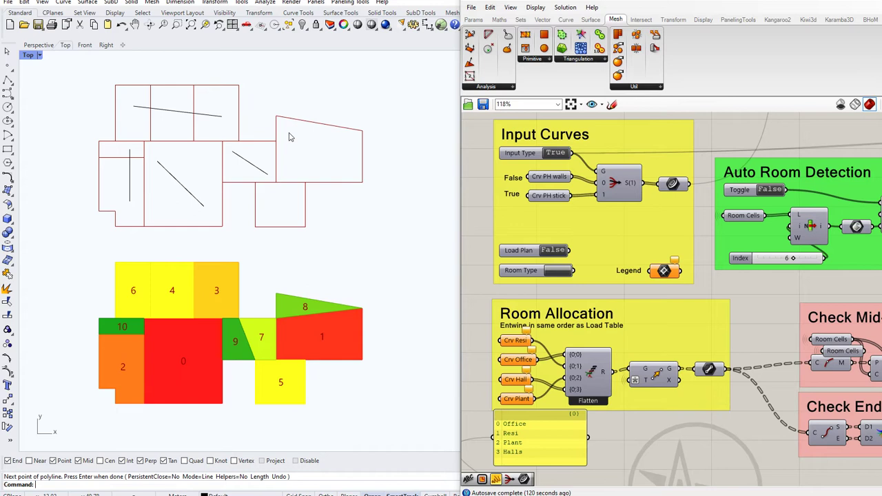
Draw a diagonal single-segment polyline inside the slanted-top room at the far right and another inside the square room below.
{"action": "key", "text": "Return"}
{"action": "left_click", "coordinate": [286, 128]}
{"action": "left_click", "coordinate": [344, 165]}
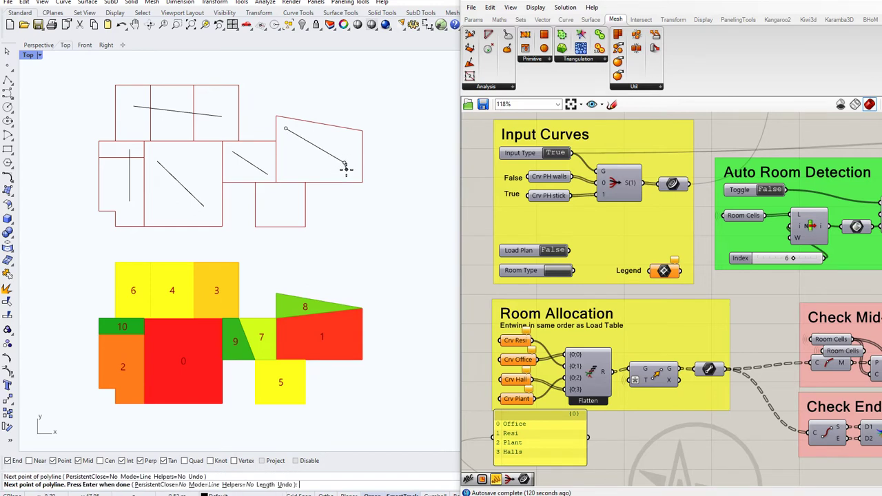
{"action": "key", "text": "Return"}
{"action": "key", "text": "Return"}
{"action": "left_click", "coordinate": [261, 189]}
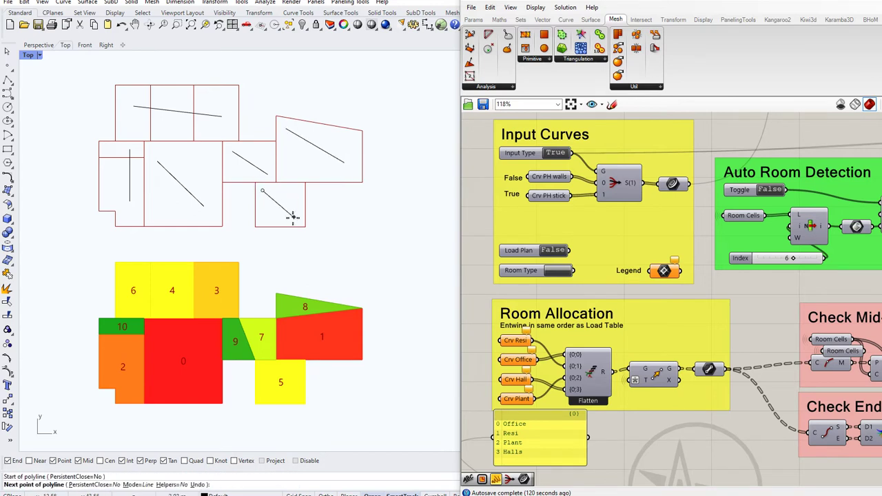
{"action": "left_click", "coordinate": [293, 217]}
{"action": "key", "text": "Return"}
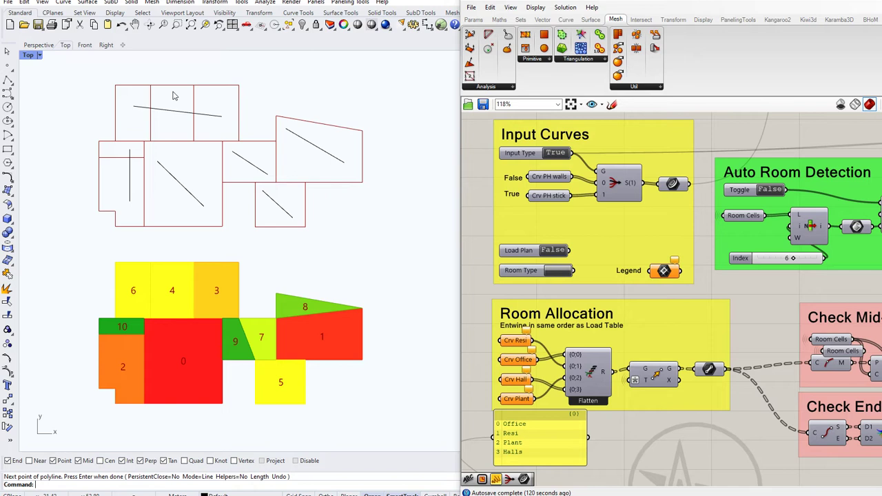
Assign the line crossing the three upper rooms to the Crv Resi parameter as multiple curves.
{"action": "right_click_drag", "start_coordinate": [203, 140], "coordinate": [213, 162]}
{"action": "right_click", "coordinate": [516, 344]}
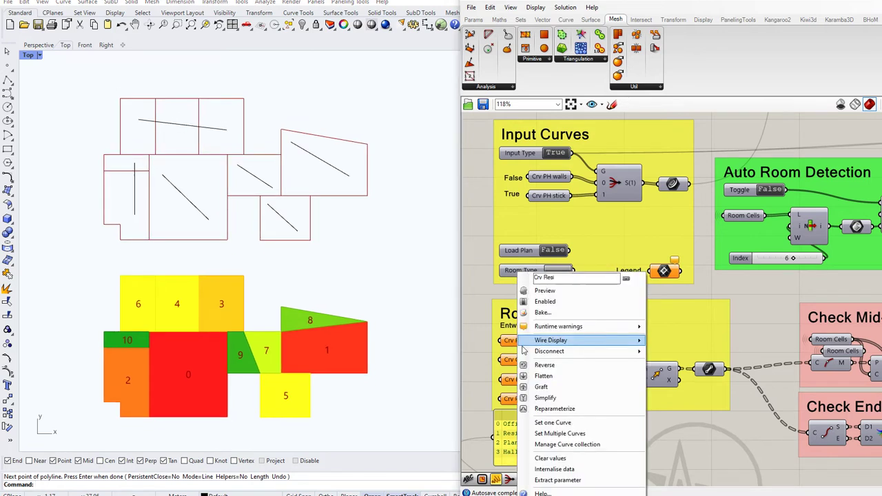
{"action": "left_click", "coordinate": [179, 128]}
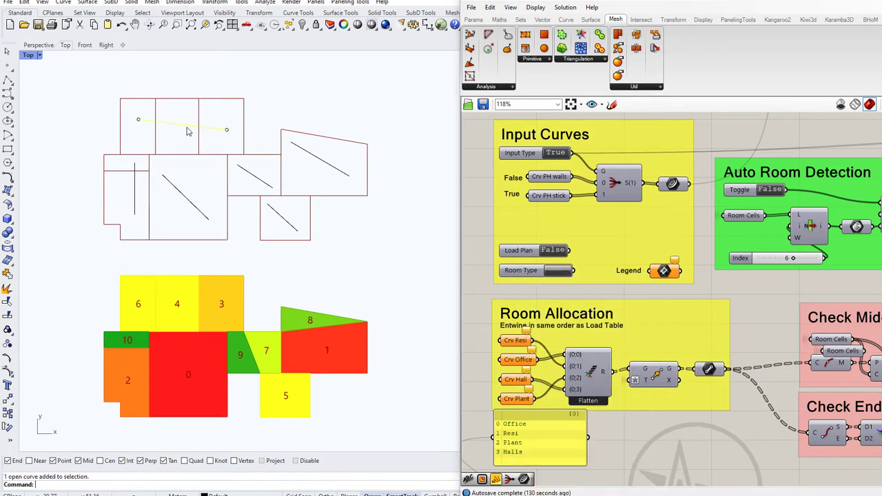
{"action": "right_click", "coordinate": [523, 344]}
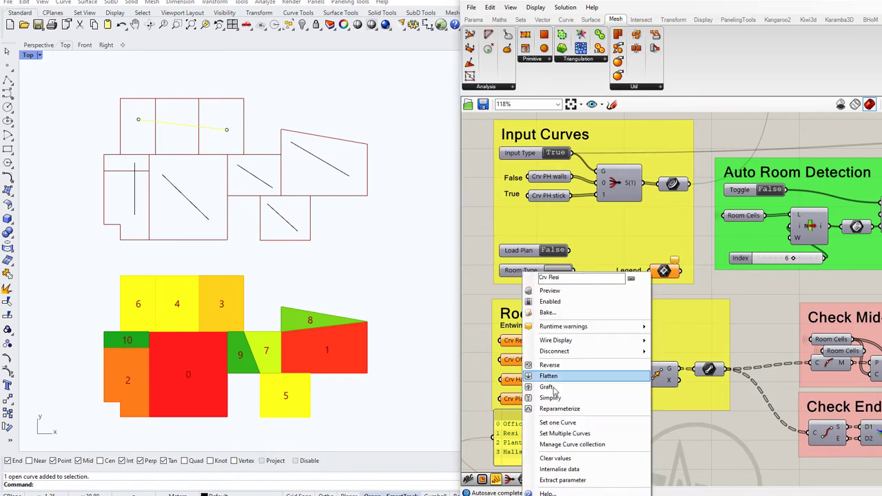
{"action": "left_click", "coordinate": [565, 433]}
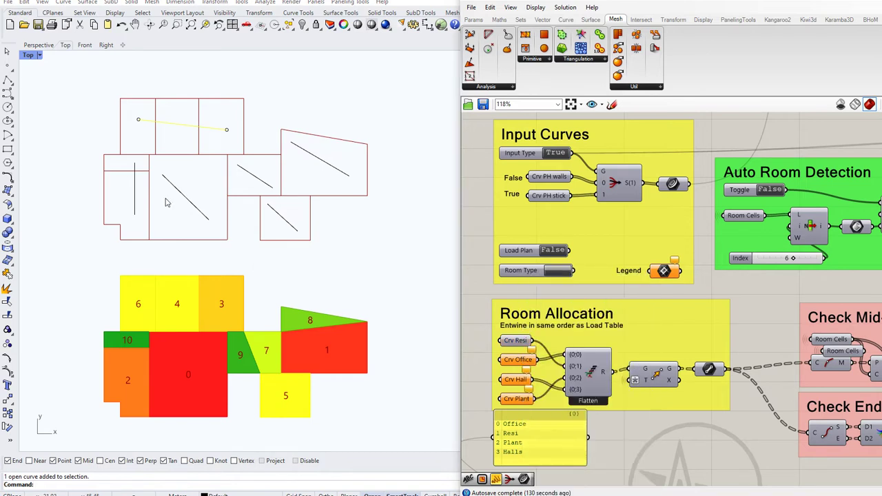
Assign the vertical line in the two leftmost rooms and the small middle room's diagonal line to Crv Office as multiple curves.
{"action": "left_click", "coordinate": [134, 193]}
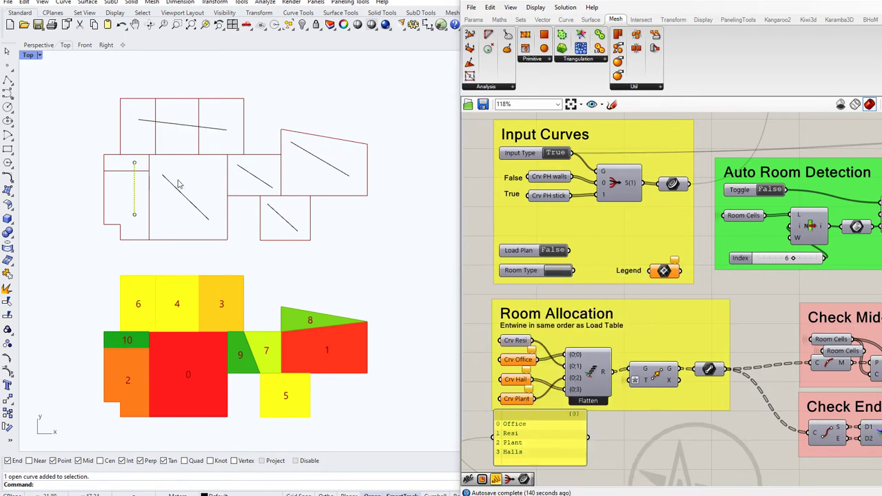
{"action": "left_click", "coordinate": [253, 177]}
{"action": "right_click", "coordinate": [518, 360]}
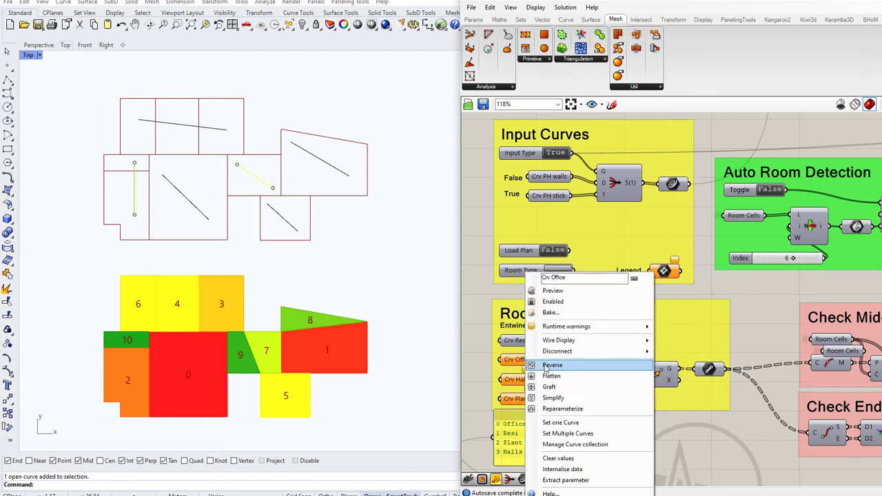
{"action": "left_click", "coordinate": [566, 433]}
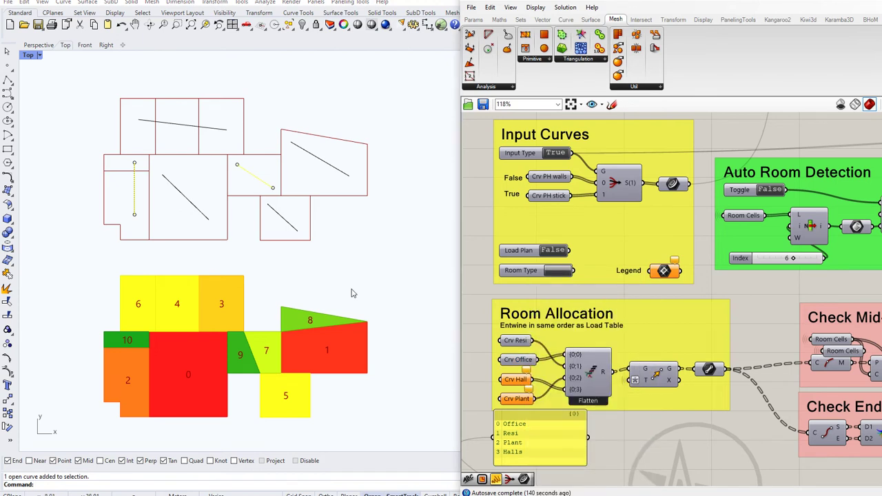
Assign the diagonal lines in the large central room and the slanted-top room to the Crv Hall parameter.
{"action": "left_click", "coordinate": [186, 199]}
{"action": "left_click", "coordinate": [321, 160]}
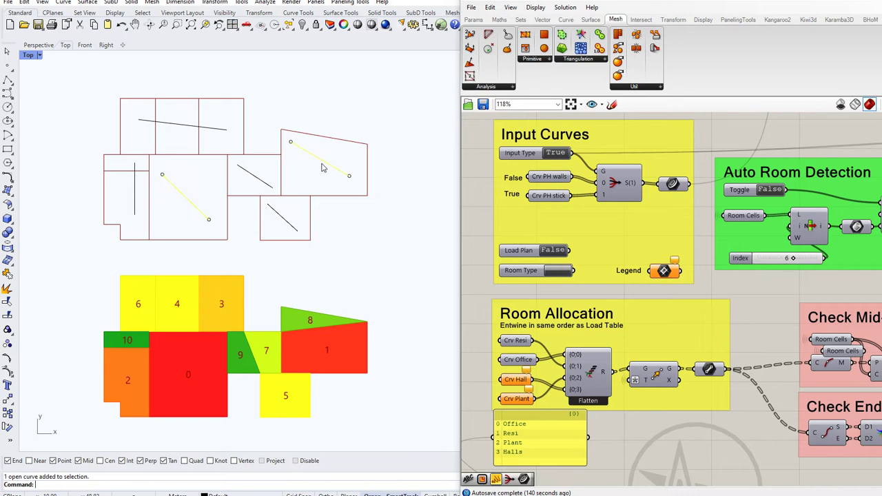
{"action": "right_click", "coordinate": [524, 381]}
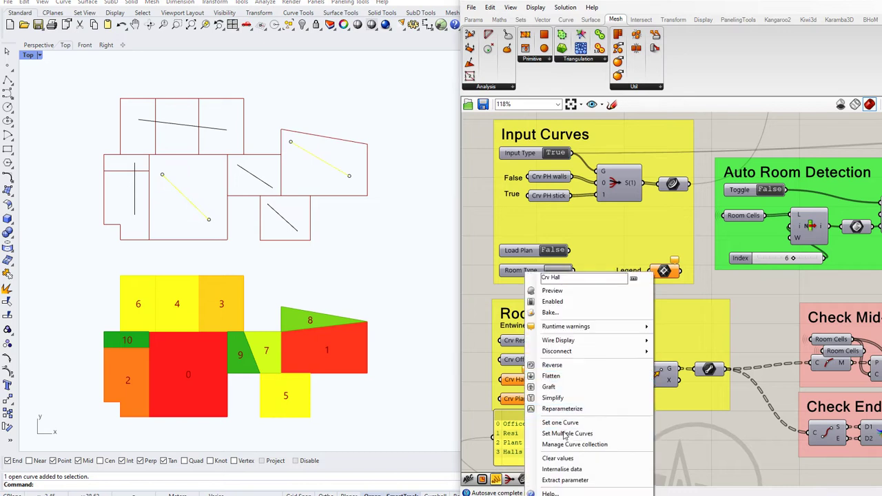
{"action": "left_click", "coordinate": [559, 422]}
Assign the diagonal line in the lower square room to the Crv Plant parameter.
{"action": "left_click", "coordinate": [300, 233]}
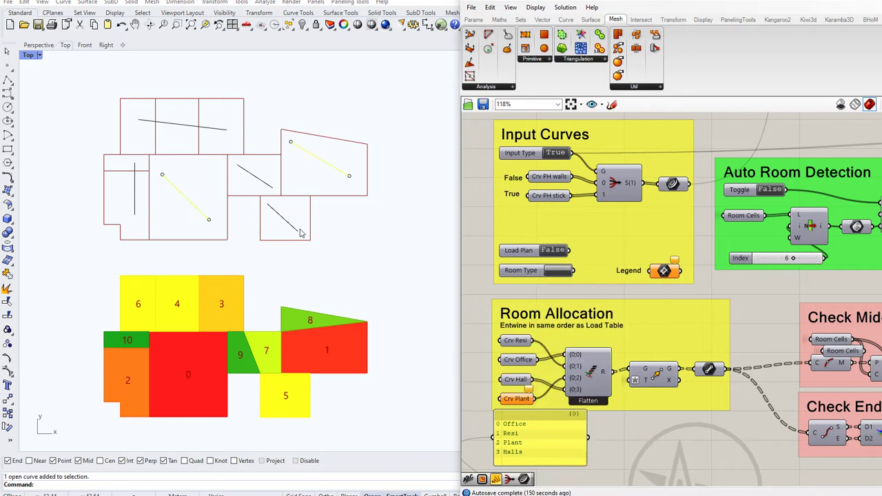
{"action": "right_click", "coordinate": [518, 398]}
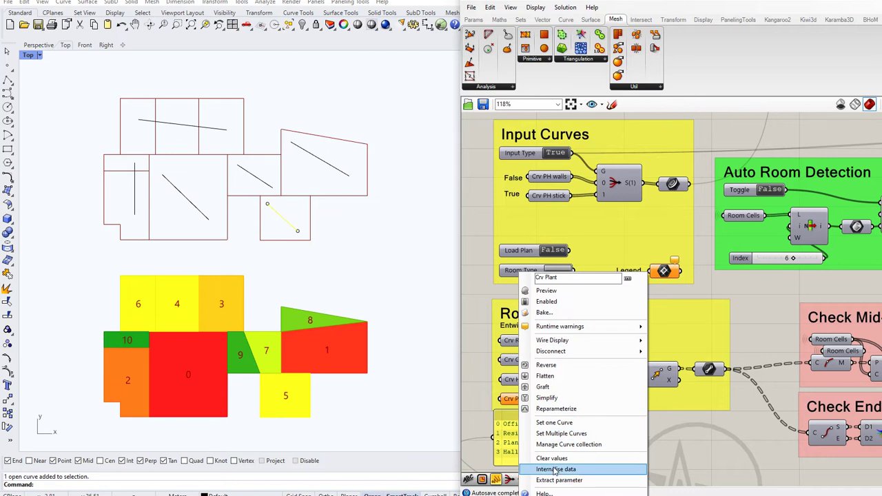
{"action": "left_click", "coordinate": [555, 423]}
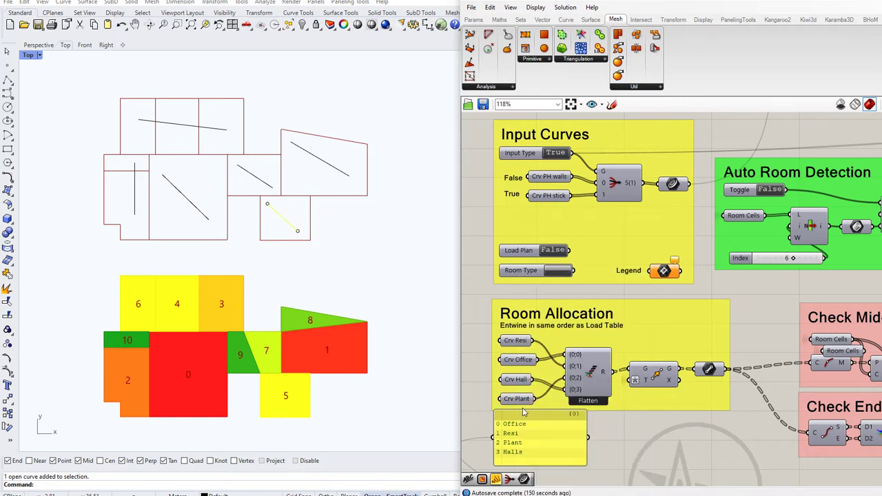
Examine the types and loads in Import Load Table and compare their order with the Entwine inputs in Room Allocation.
{"action": "right_click_drag", "start_coordinate": [598, 469], "coordinate": [625, 217]}
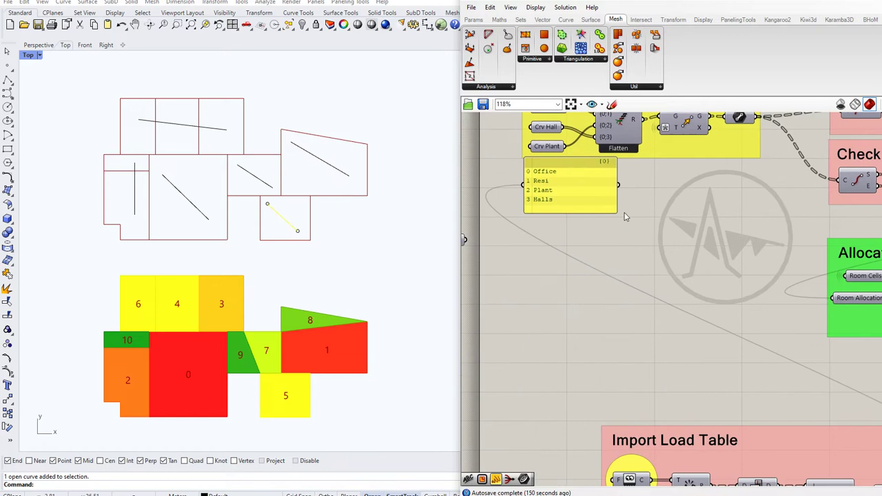
{"action": "right_click_drag", "start_coordinate": [608, 405], "coordinate": [565, 275]}
{"action": "right_click_drag", "start_coordinate": [594, 406], "coordinate": [518, 270]}
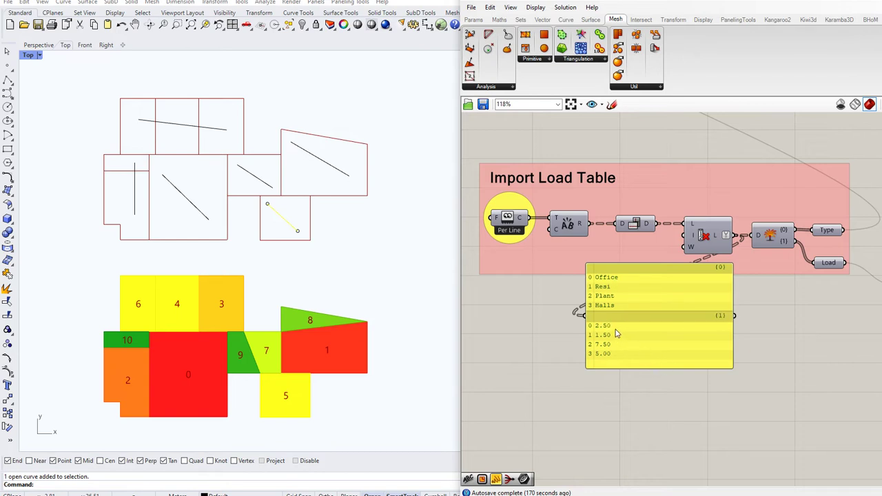
{"action": "scroll", "coordinate": [631, 333], "scroll_direction": "down", "scroll_amount": 3}
{"action": "right_click_drag", "start_coordinate": [642, 239], "coordinate": [700, 374]}
{"action": "scroll", "coordinate": [572, 213], "scroll_direction": "up", "scroll_amount": 3}
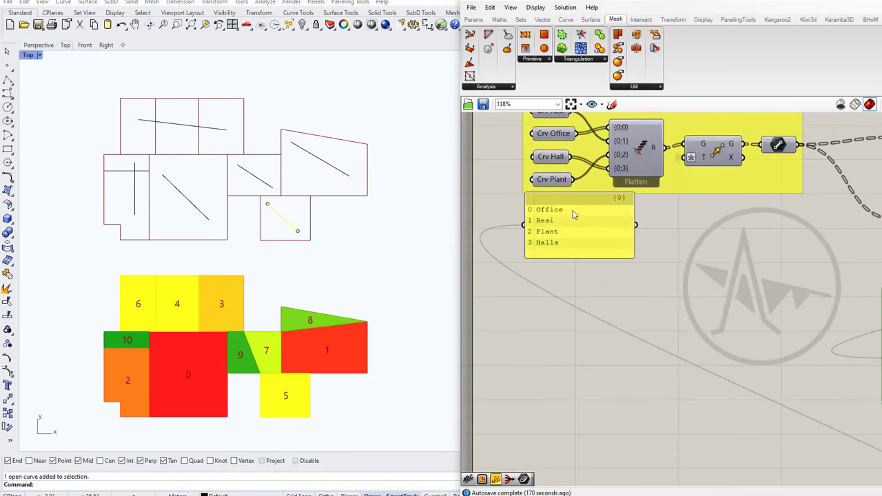
{"action": "right_click_drag", "start_coordinate": [571, 149], "coordinate": [599, 218]}
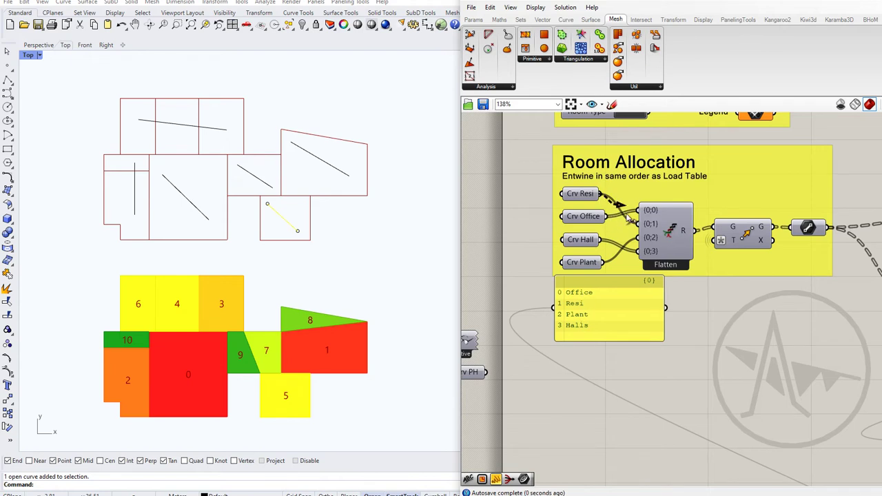
{"action": "left_click_drag", "start_coordinate": [605, 262], "coordinate": [639, 254]}
Switch Load Plan to True and briefly trigger the Room Type display of the plan.
{"action": "right_click_drag", "start_coordinate": [630, 274], "coordinate": [633, 339]}
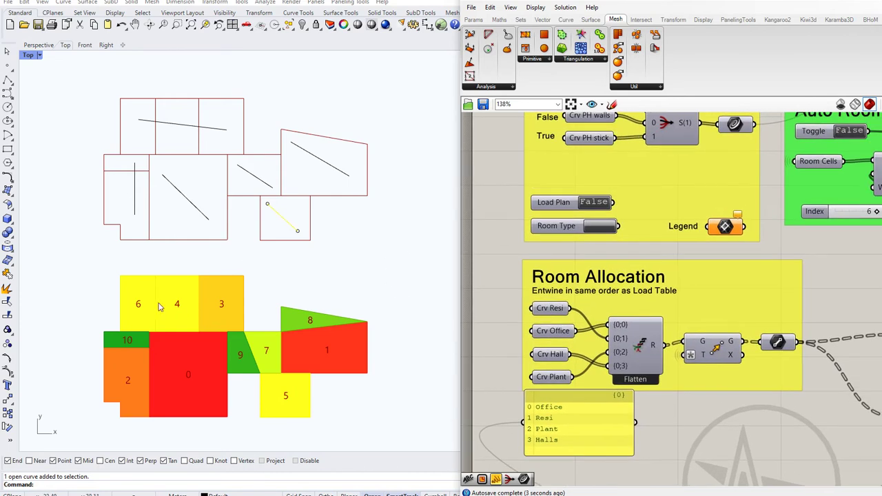
{"action": "double_click", "coordinate": [594, 203]}
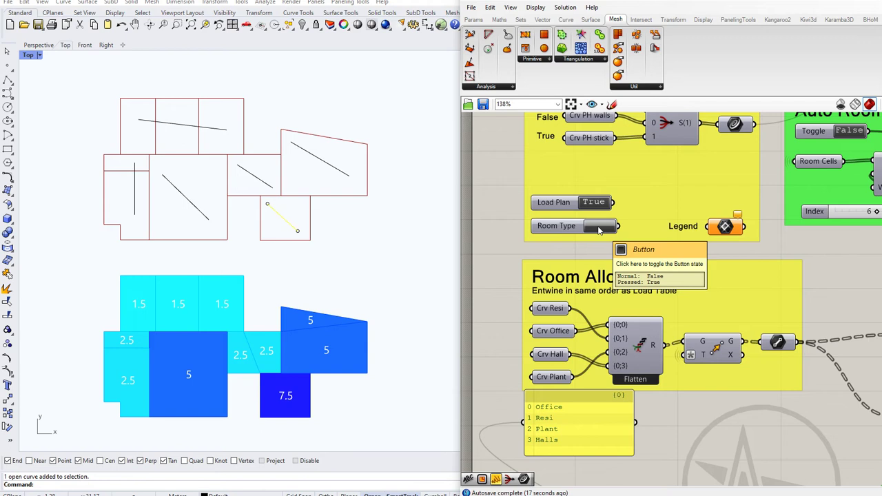
{"action": "left_click", "coordinate": [599, 229]}
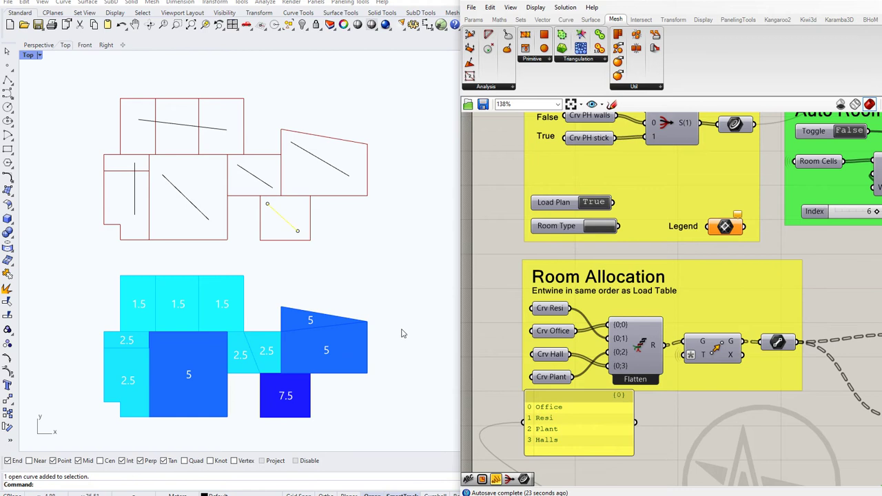
Set one rectangle for the Legend parameter by drawing a tall, narrow rectangle beside the coloured load plan.
{"action": "right_click_drag", "start_coordinate": [403, 333], "coordinate": [348, 304]}
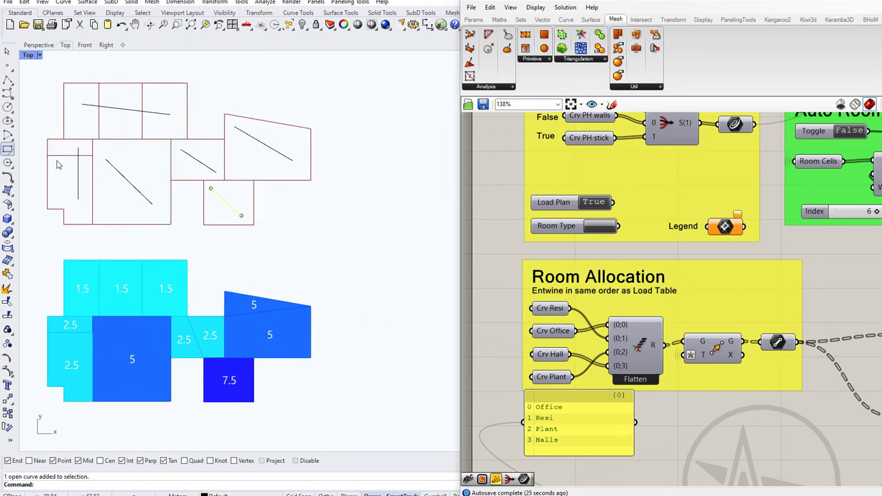
{"action": "right_click", "coordinate": [725, 228]}
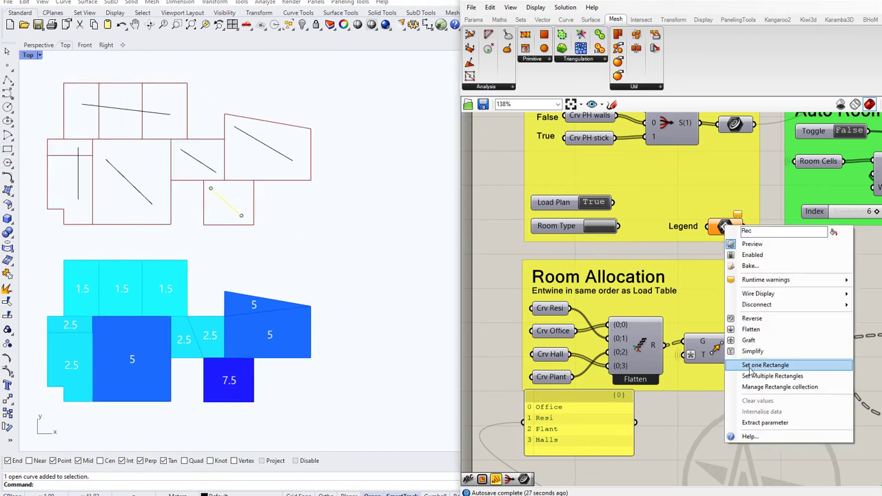
{"action": "left_click", "coordinate": [751, 366]}
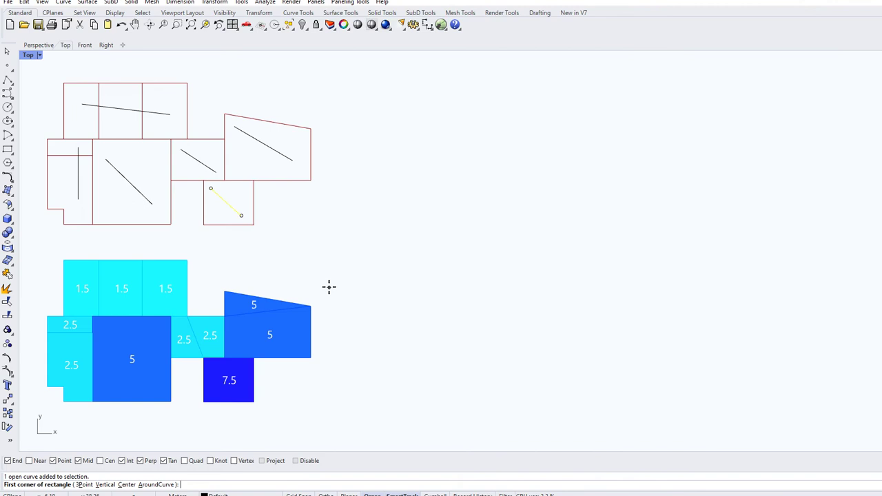
{"action": "left_click", "coordinate": [332, 281]}
{"action": "left_click", "coordinate": [375, 400]}
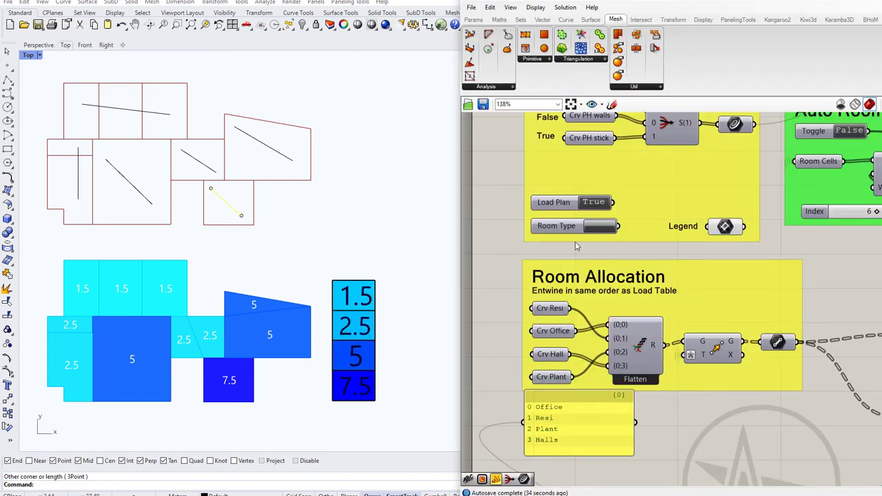
Display the room types in the plan and legend with the Room Type control.
{"action": "left_click", "coordinate": [607, 228]}
{"action": "left_click", "coordinate": [595, 226]}
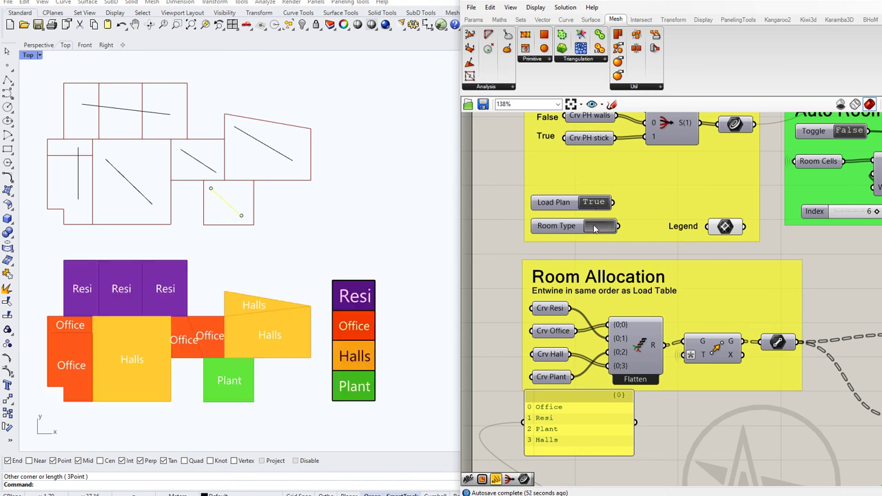